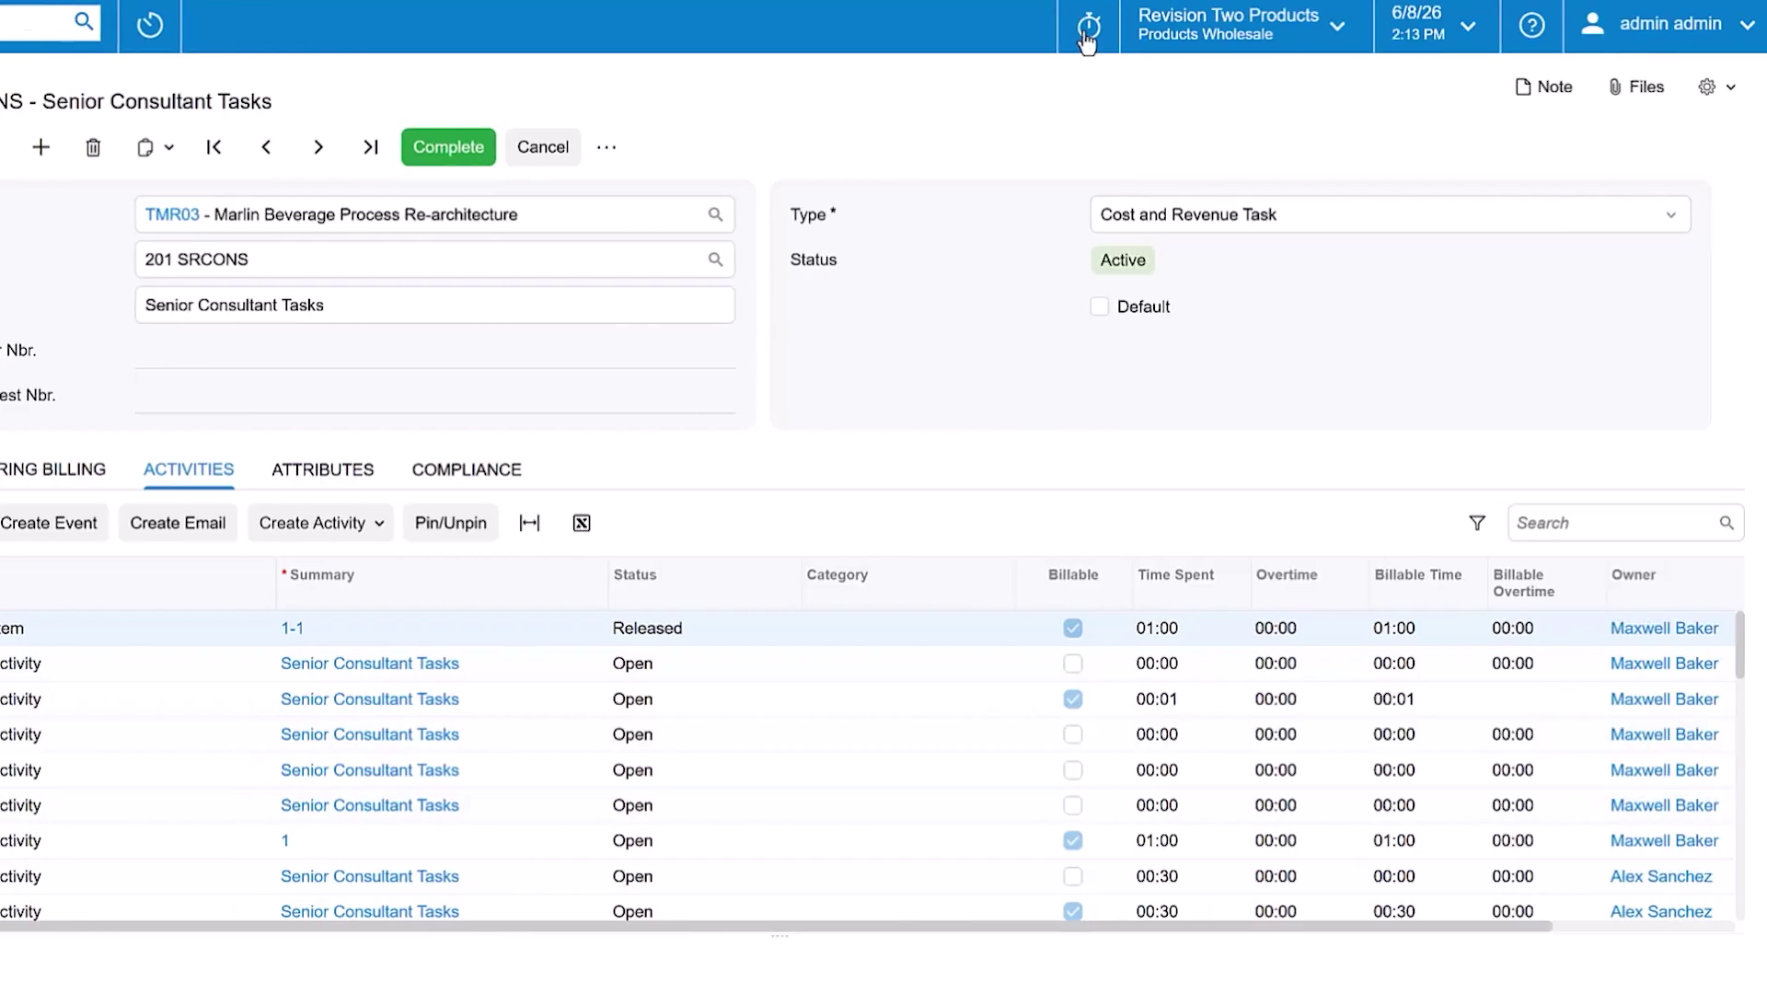
Clock in on the TMR03 Senior Consultant Tasks timer with Work time, and on the Junior Consultant Tasks timer with Travel time
{"action": "left_click", "coordinate": [1087, 33]}
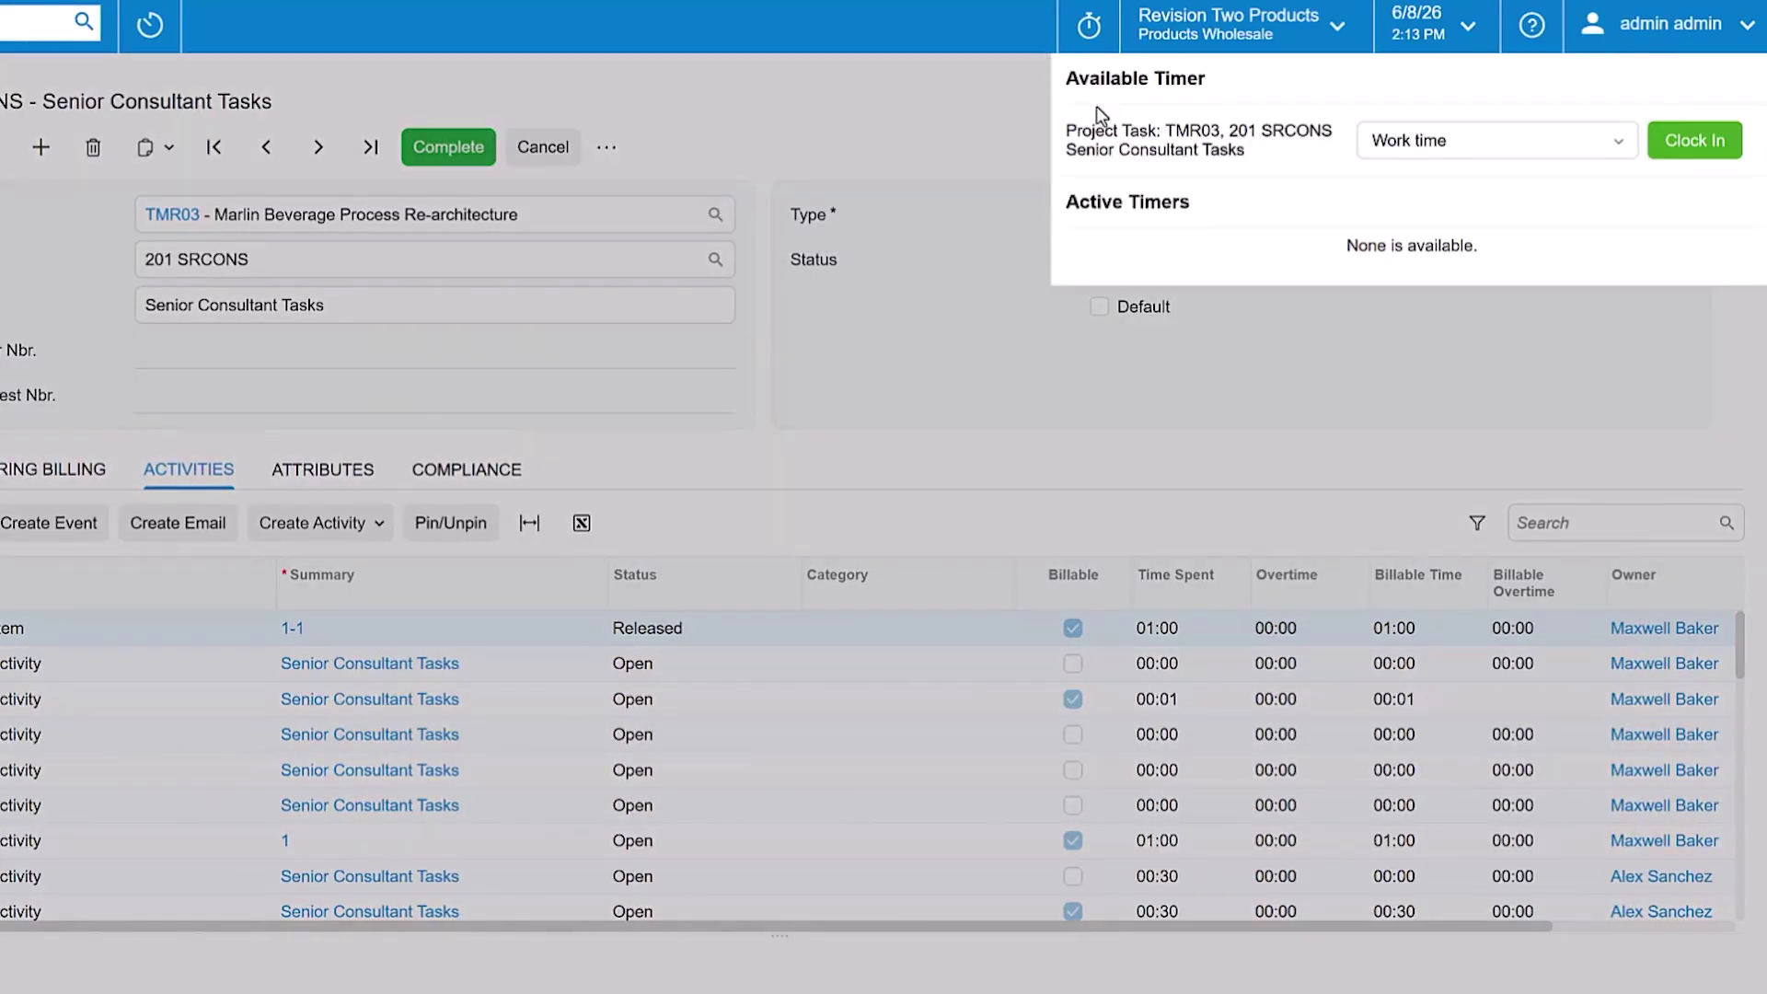
{"action": "left_click", "coordinate": [1685, 145]}
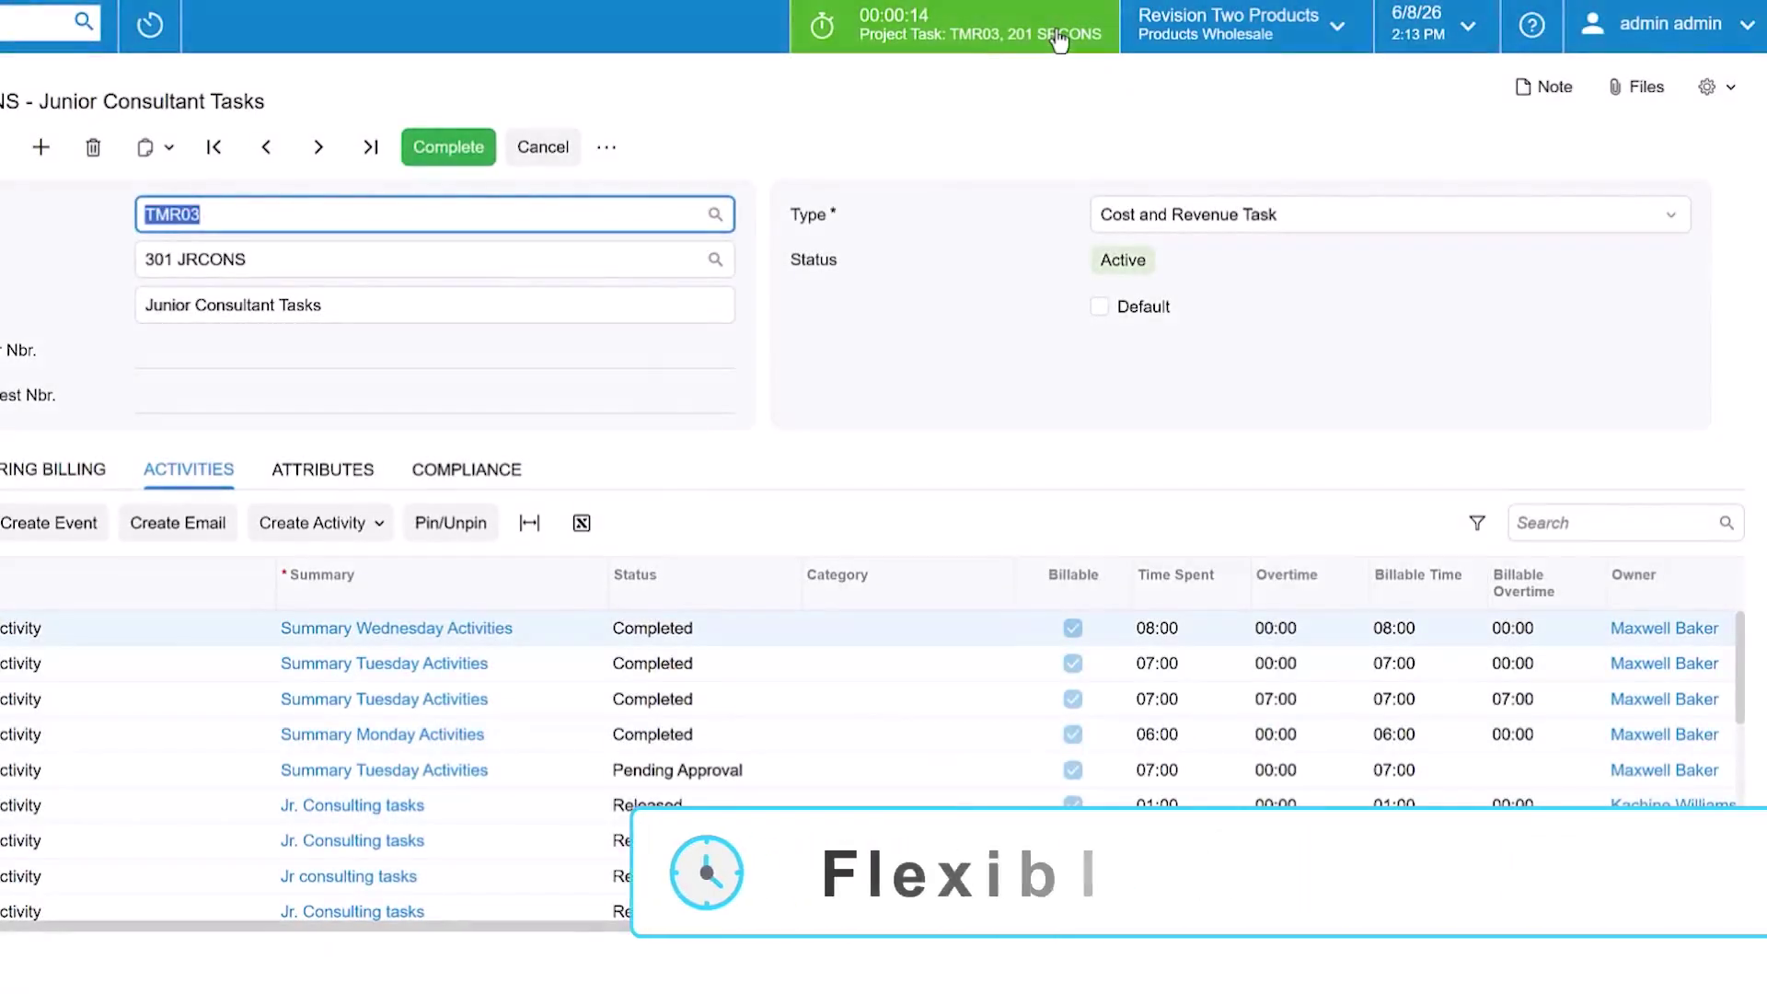
{"action": "left_click", "coordinate": [1058, 36]}
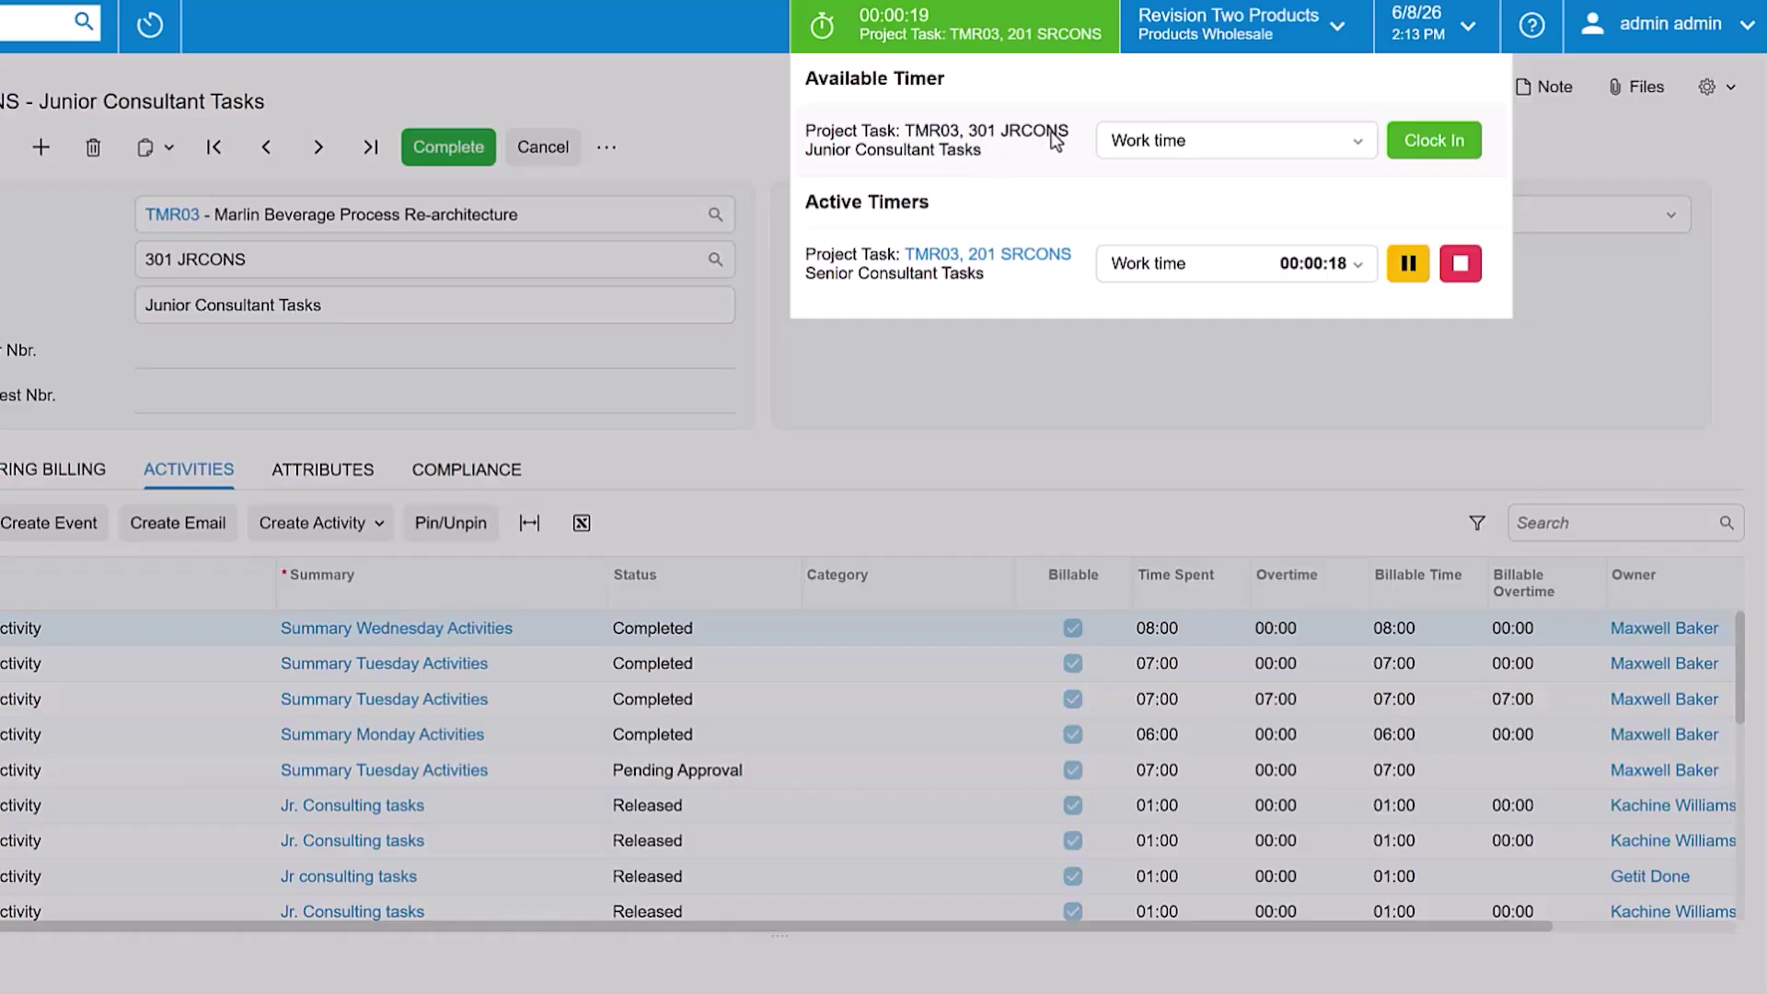
{"action": "left_click", "coordinate": [1137, 142]}
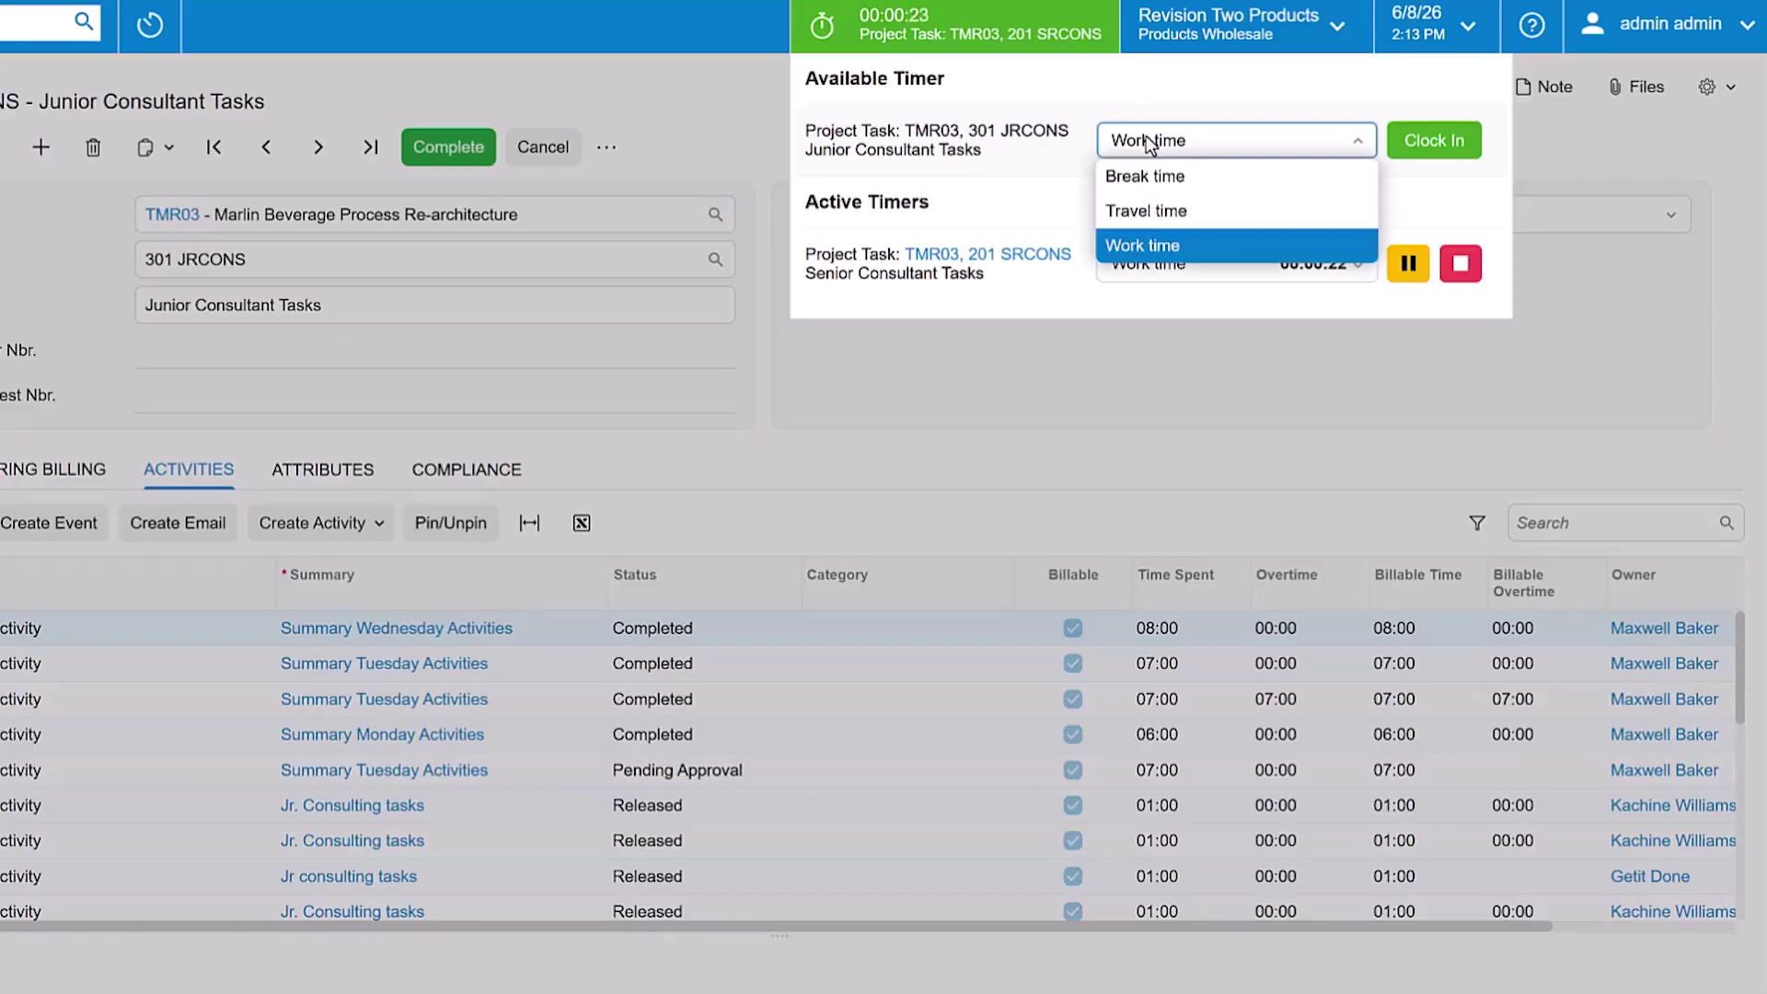
{"action": "left_click", "coordinate": [1152, 212]}
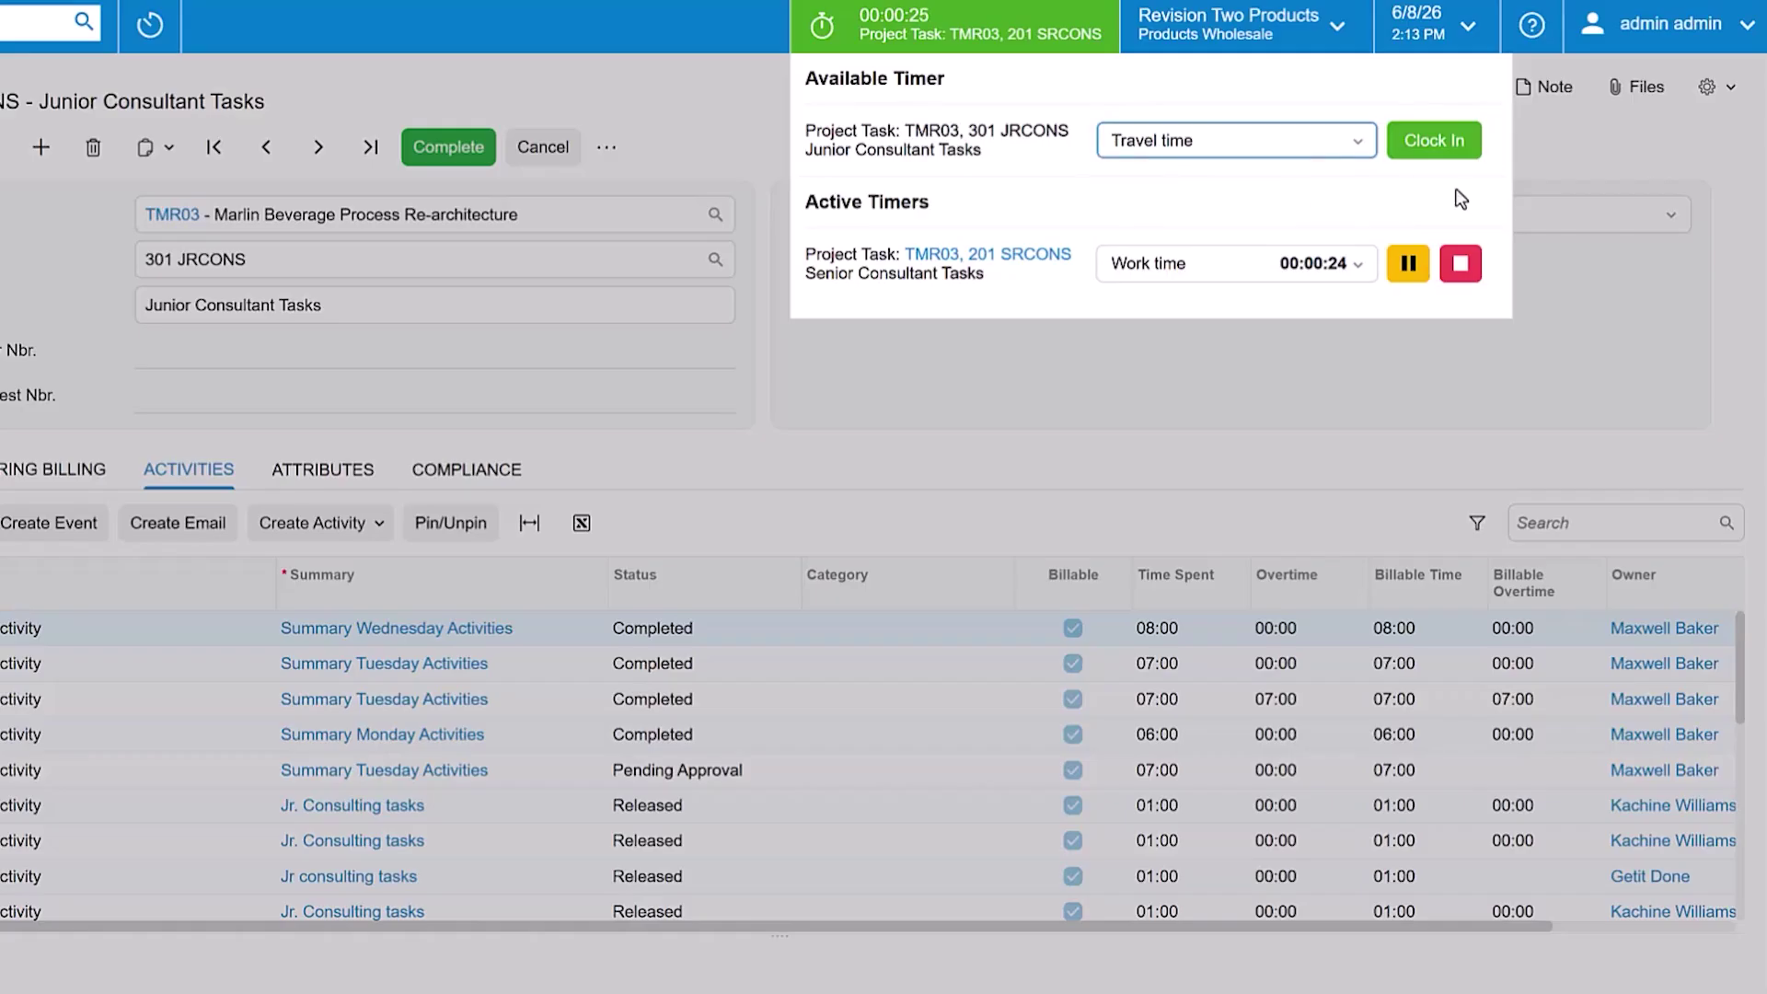
{"action": "left_click", "coordinate": [1461, 152]}
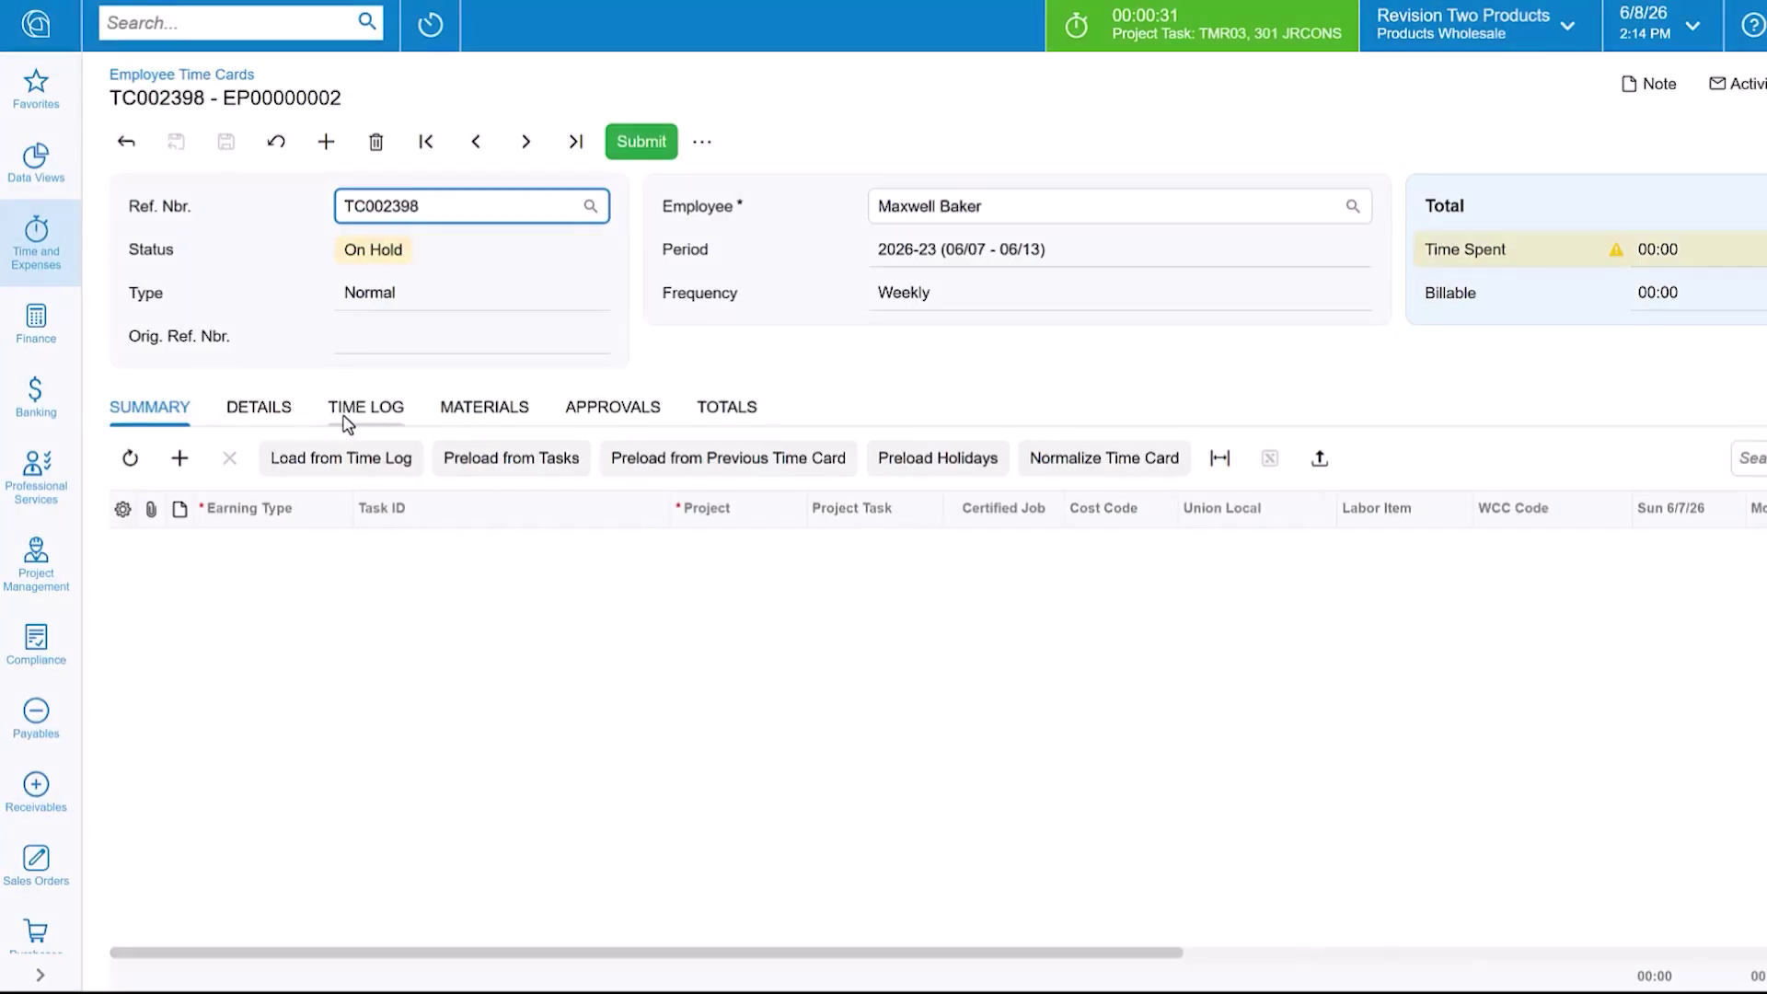
Adjust the time spent on the Senior Consultant Tasks work time entry in the time card's time log
{"action": "left_click", "coordinate": [347, 418]}
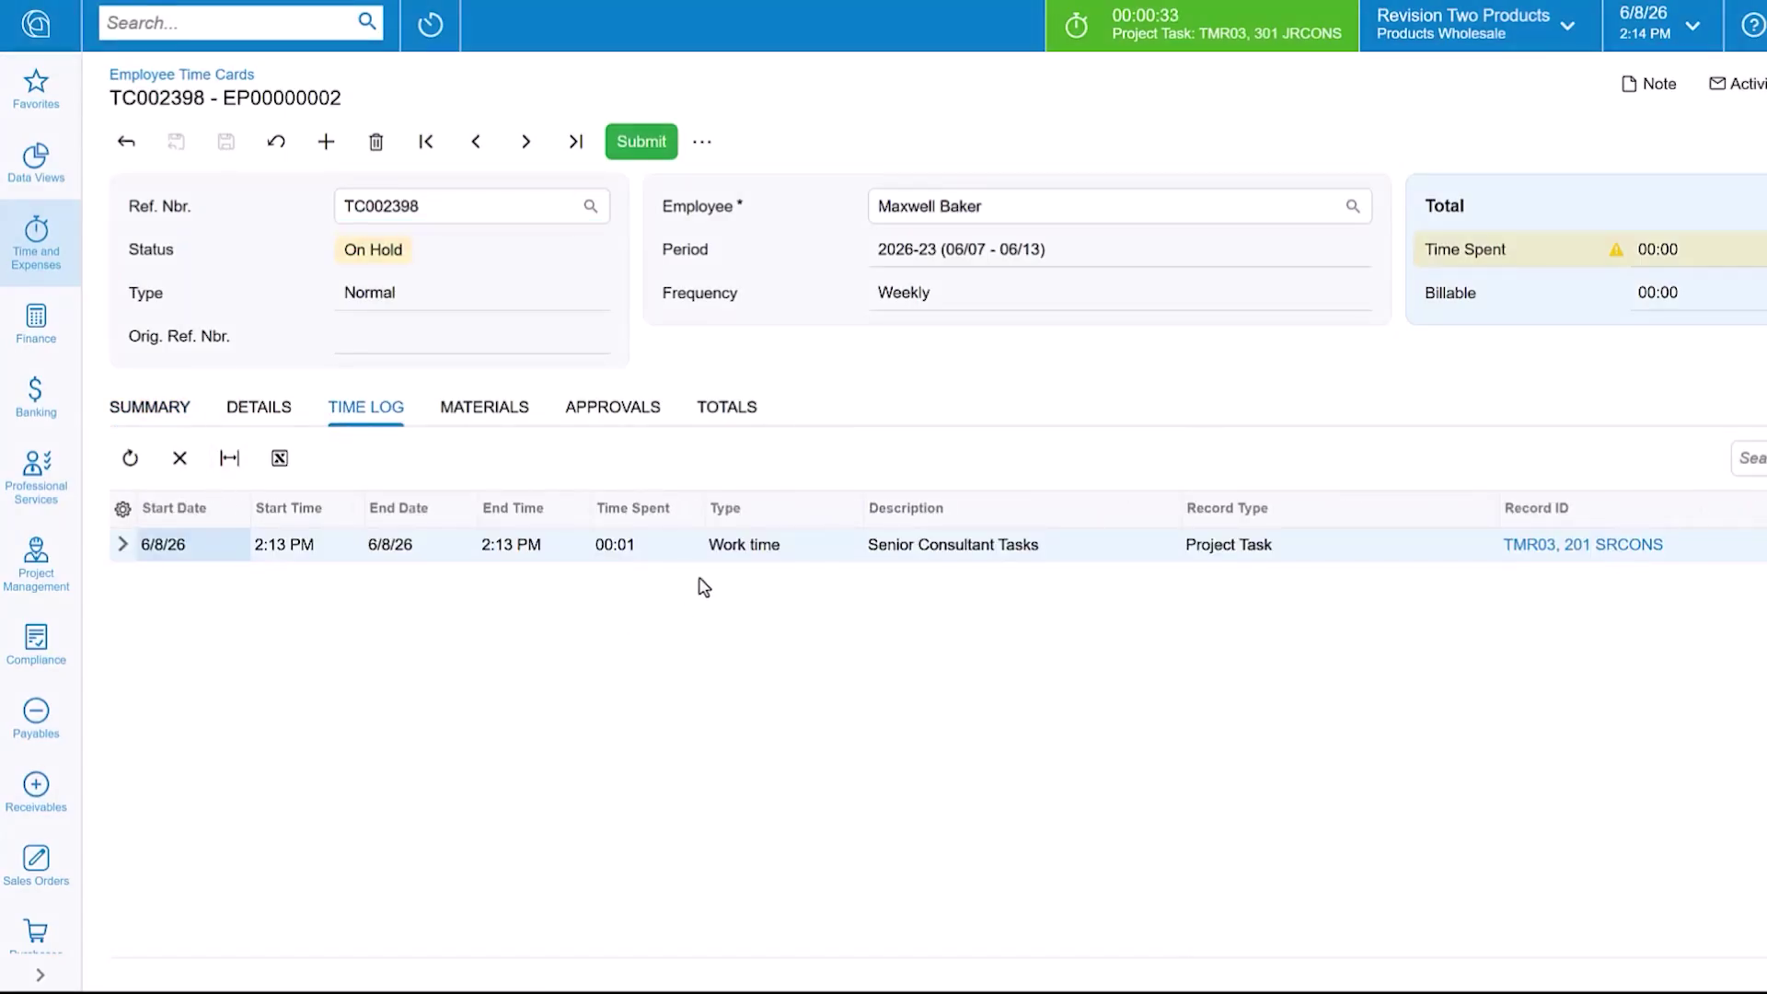
{"action": "left_click", "coordinate": [637, 550]}
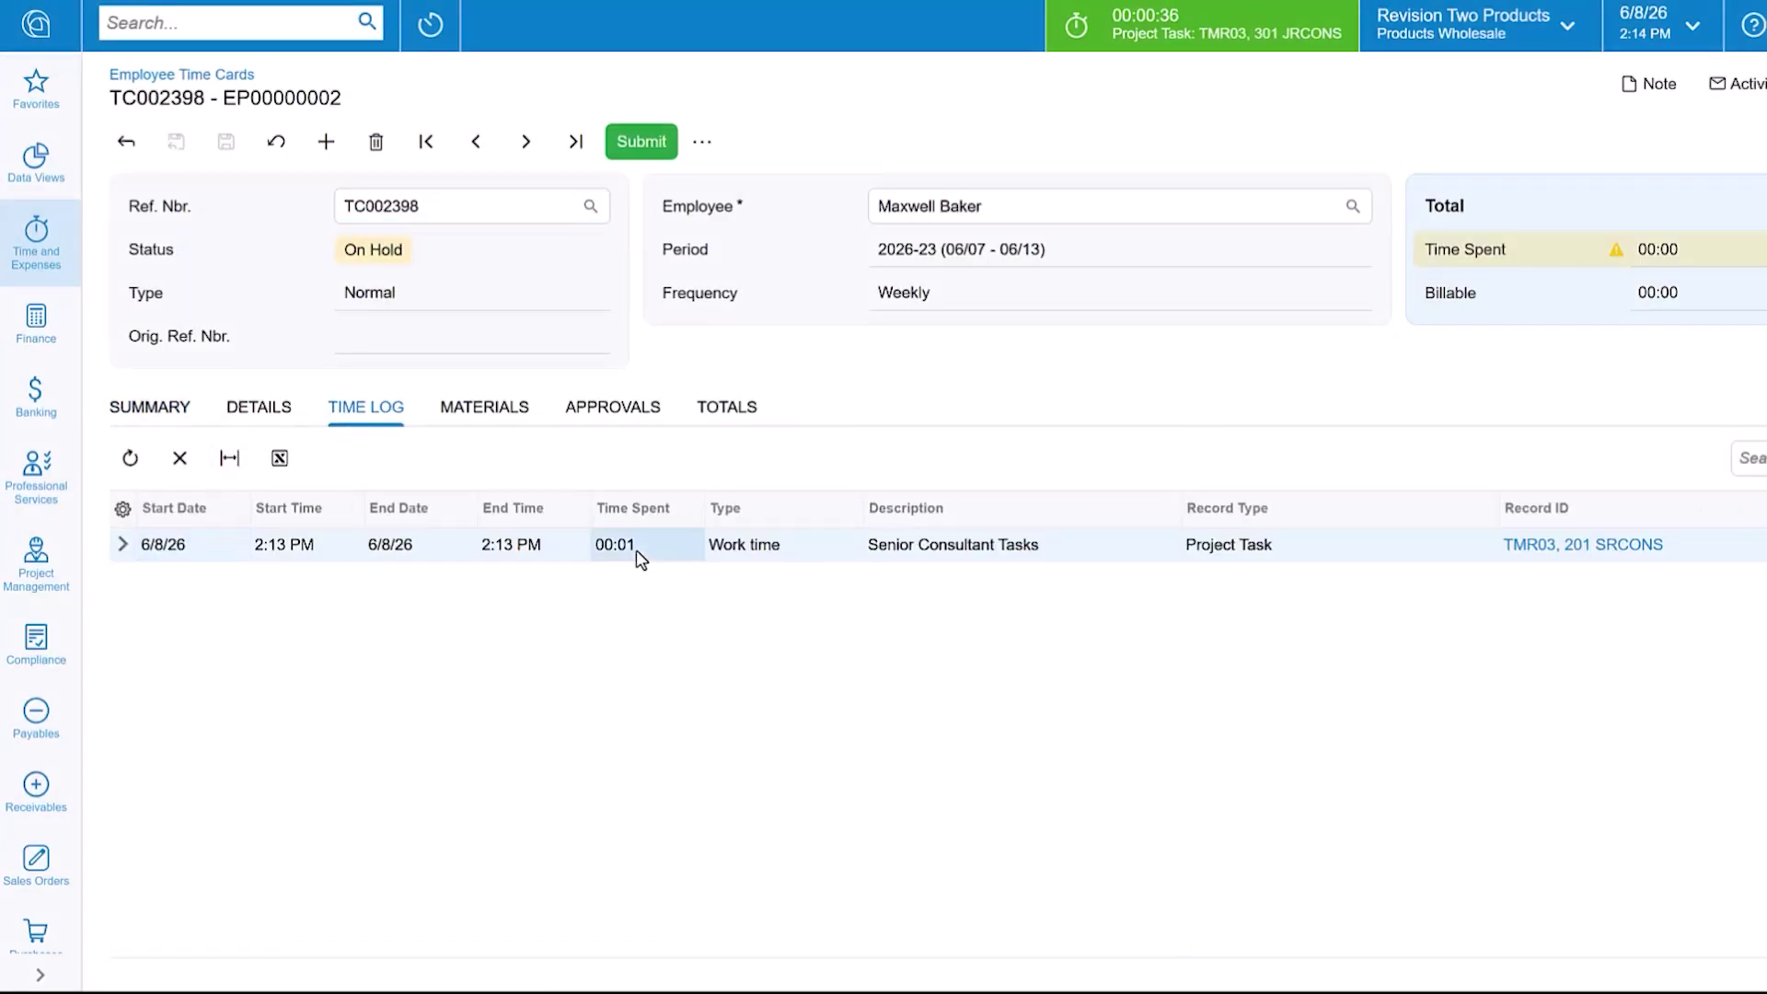
{"action": "left_click", "coordinate": [689, 545]}
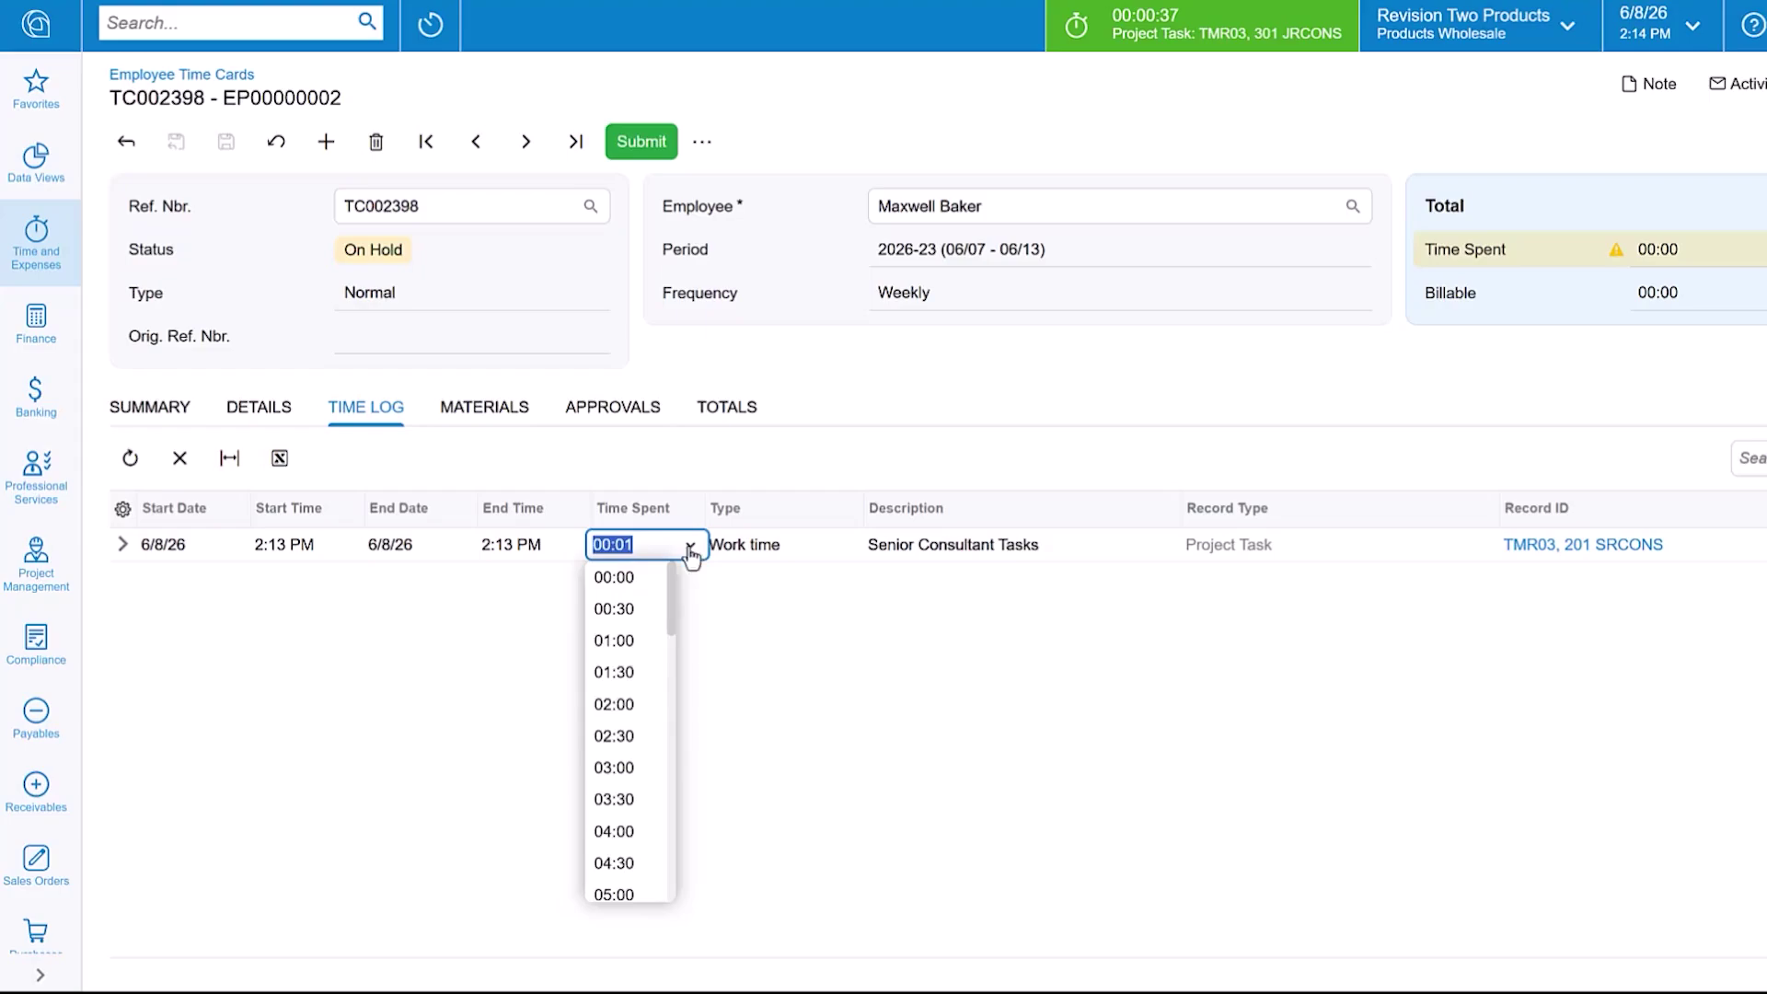
{"action": "left_click", "coordinate": [607, 734]}
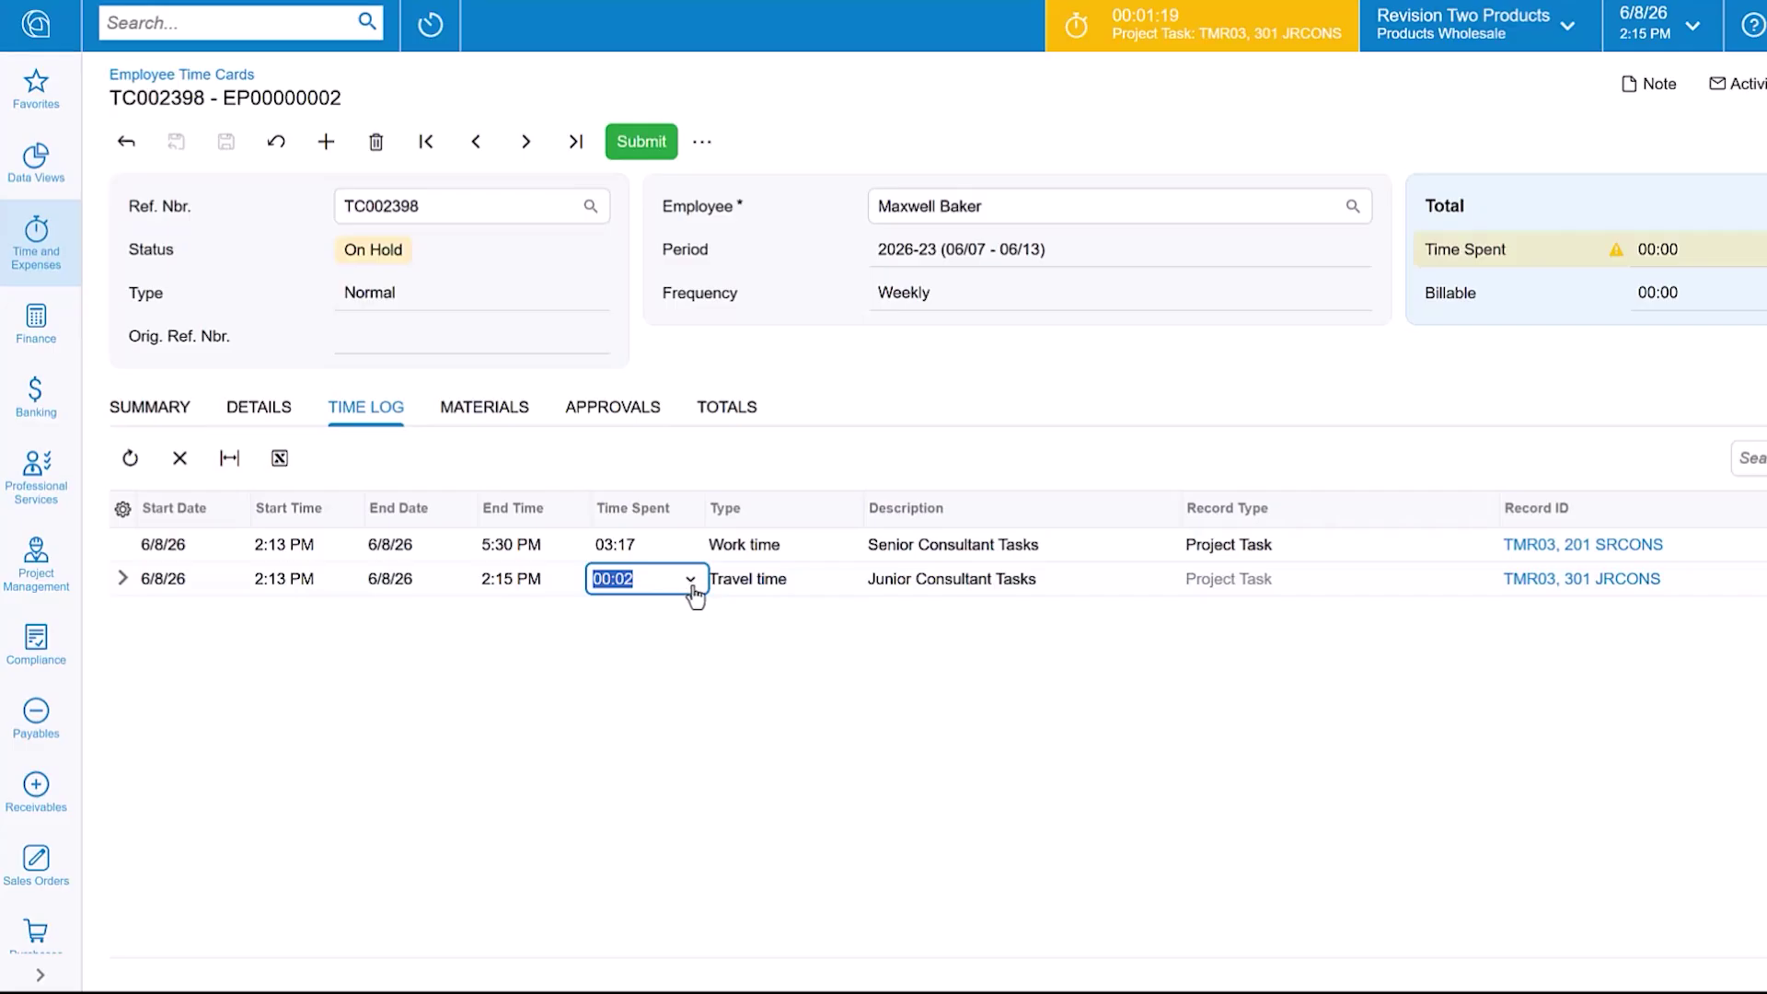
Set the time spent on the Junior Consultant Tasks travel entry to 00:30 and save the time card
{"action": "left_click", "coordinate": [691, 582]}
{"action": "left_click", "coordinate": [652, 643]}
{"action": "left_click", "coordinate": [226, 143]}
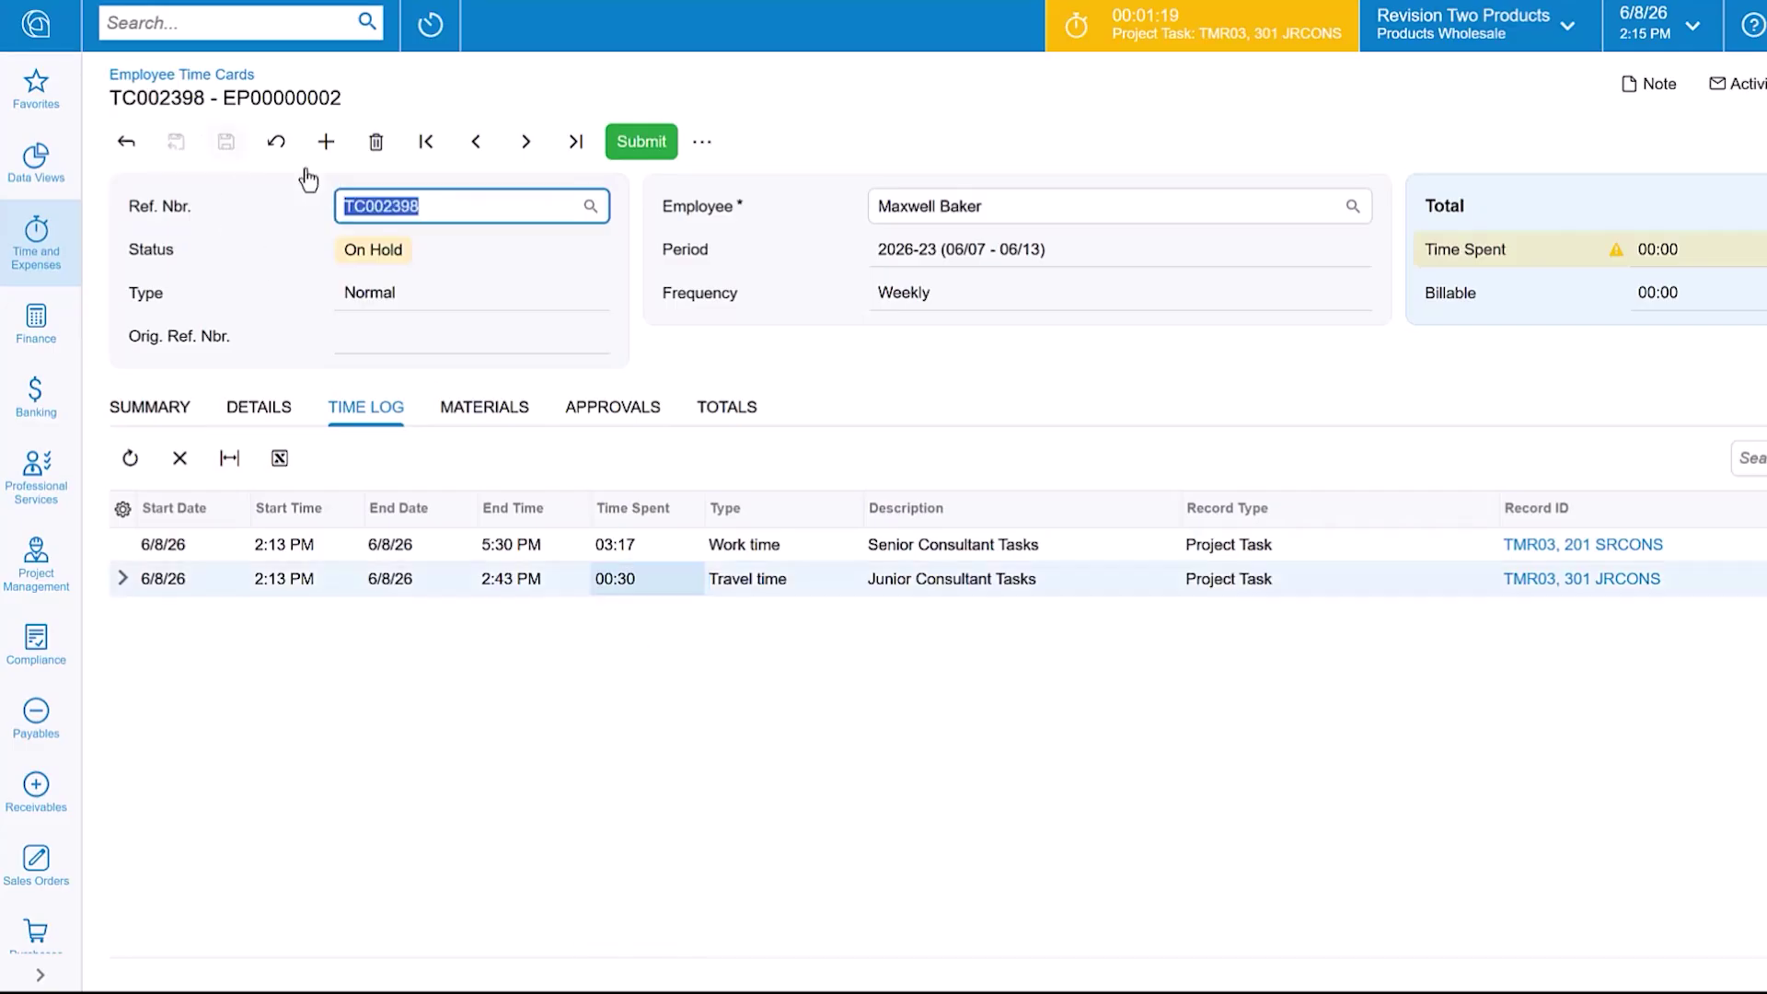
Load the time log entries into the time card's summary
{"action": "left_click", "coordinate": [170, 409]}
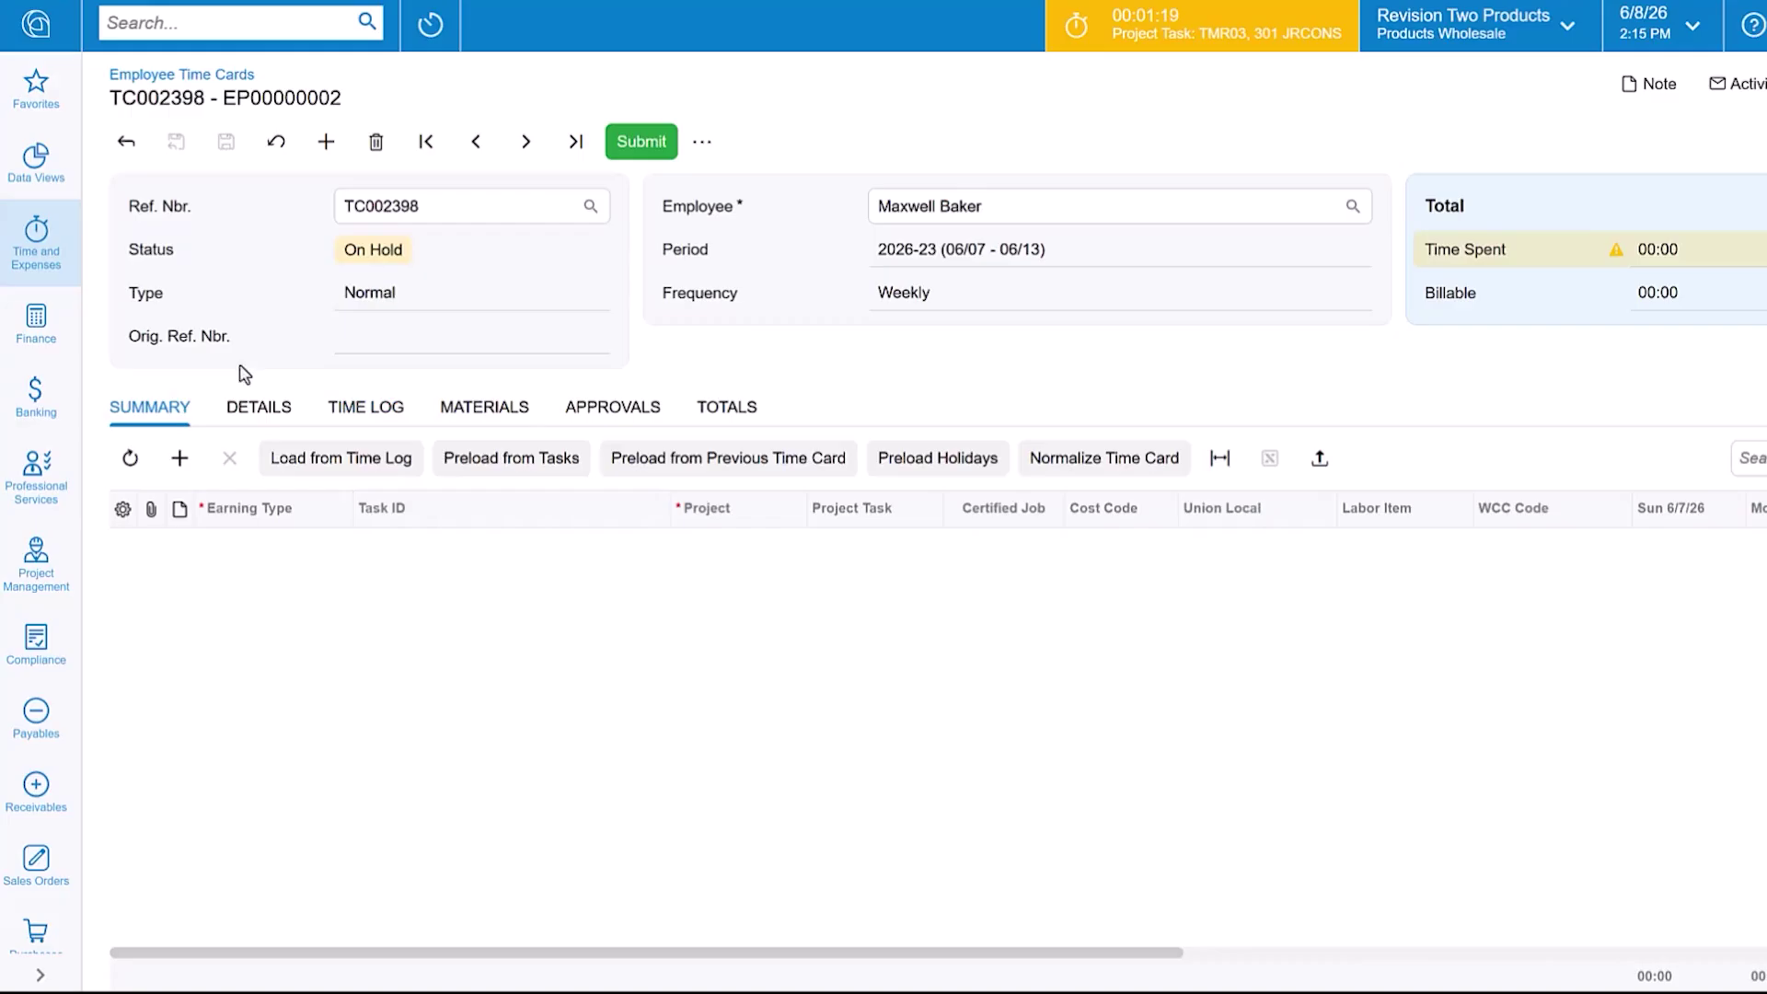
{"action": "left_click", "coordinate": [351, 459]}
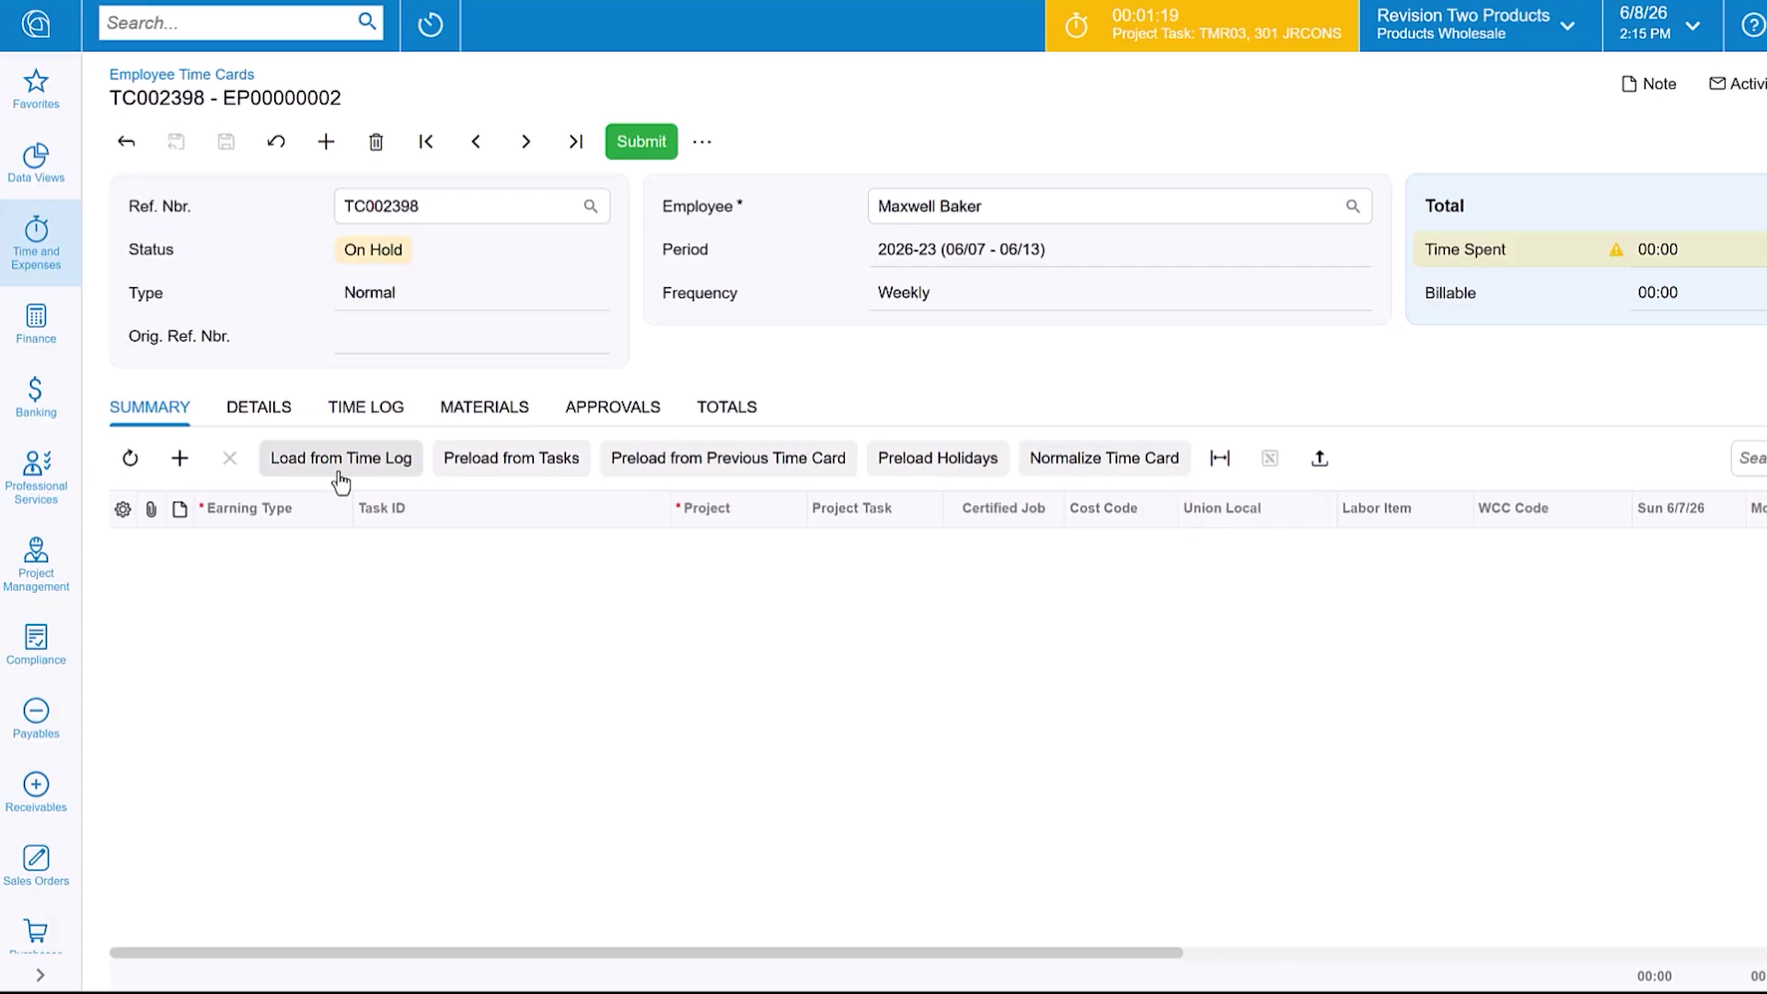
{"action": "left_click", "coordinate": [338, 471]}
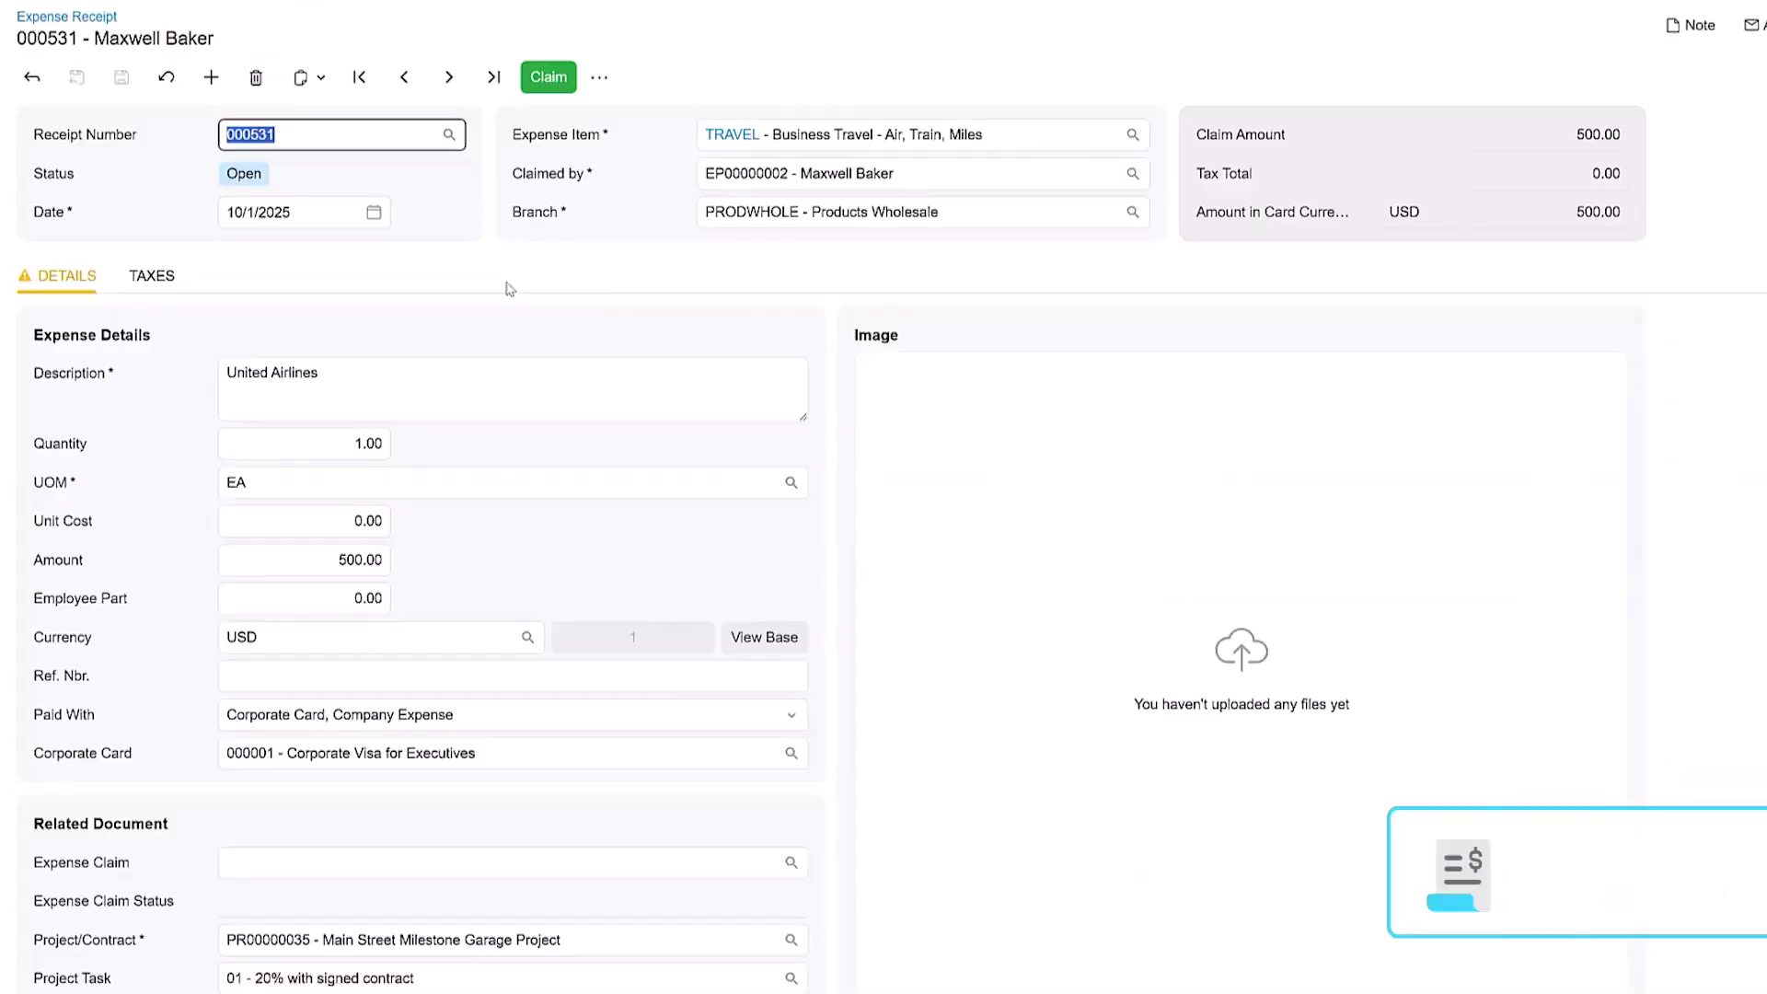
Open the cash purchase linked to the released expense claim and open the GL batch from its financial details
{"action": "left_click", "coordinate": [1644, 25]}
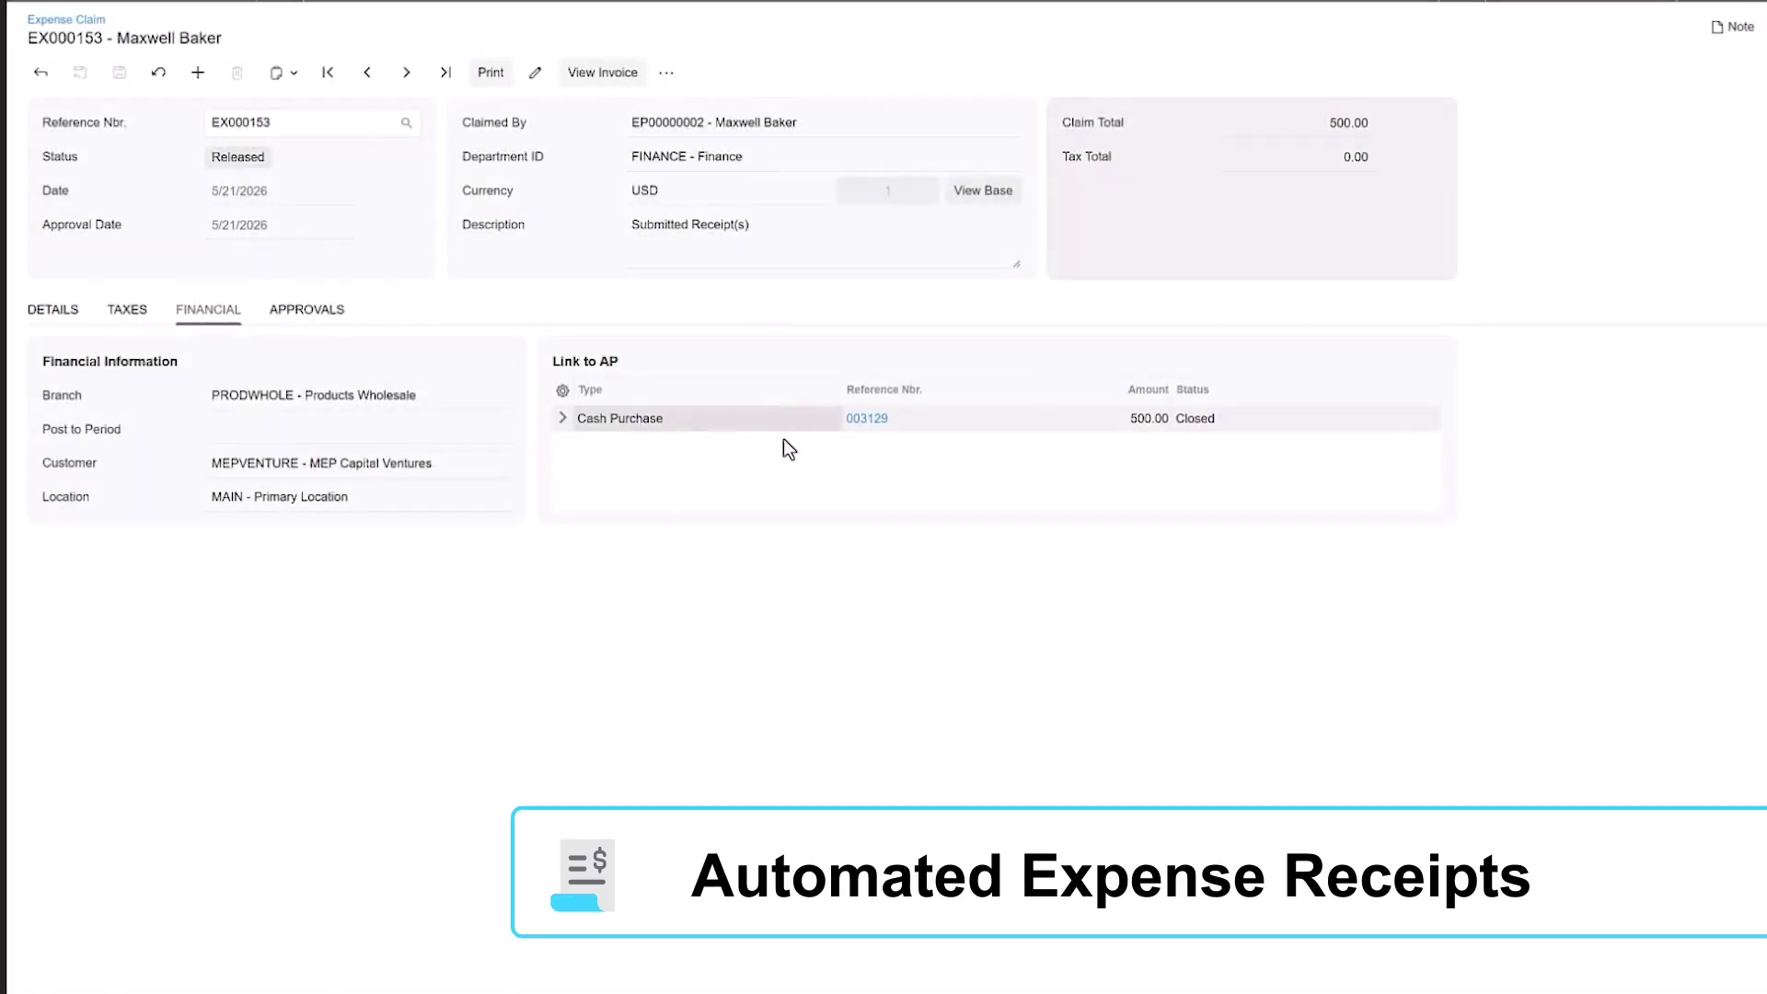
{"action": "left_click", "coordinate": [644, 416]}
{"action": "scroll", "coordinate": [430, 296], "scroll_direction": "down", "scroll_amount": 2}
{"action": "left_click_drag", "start_coordinate": [502, 773], "coordinate": [885, 799]}
{"action": "left_click", "coordinate": [221, 600]}
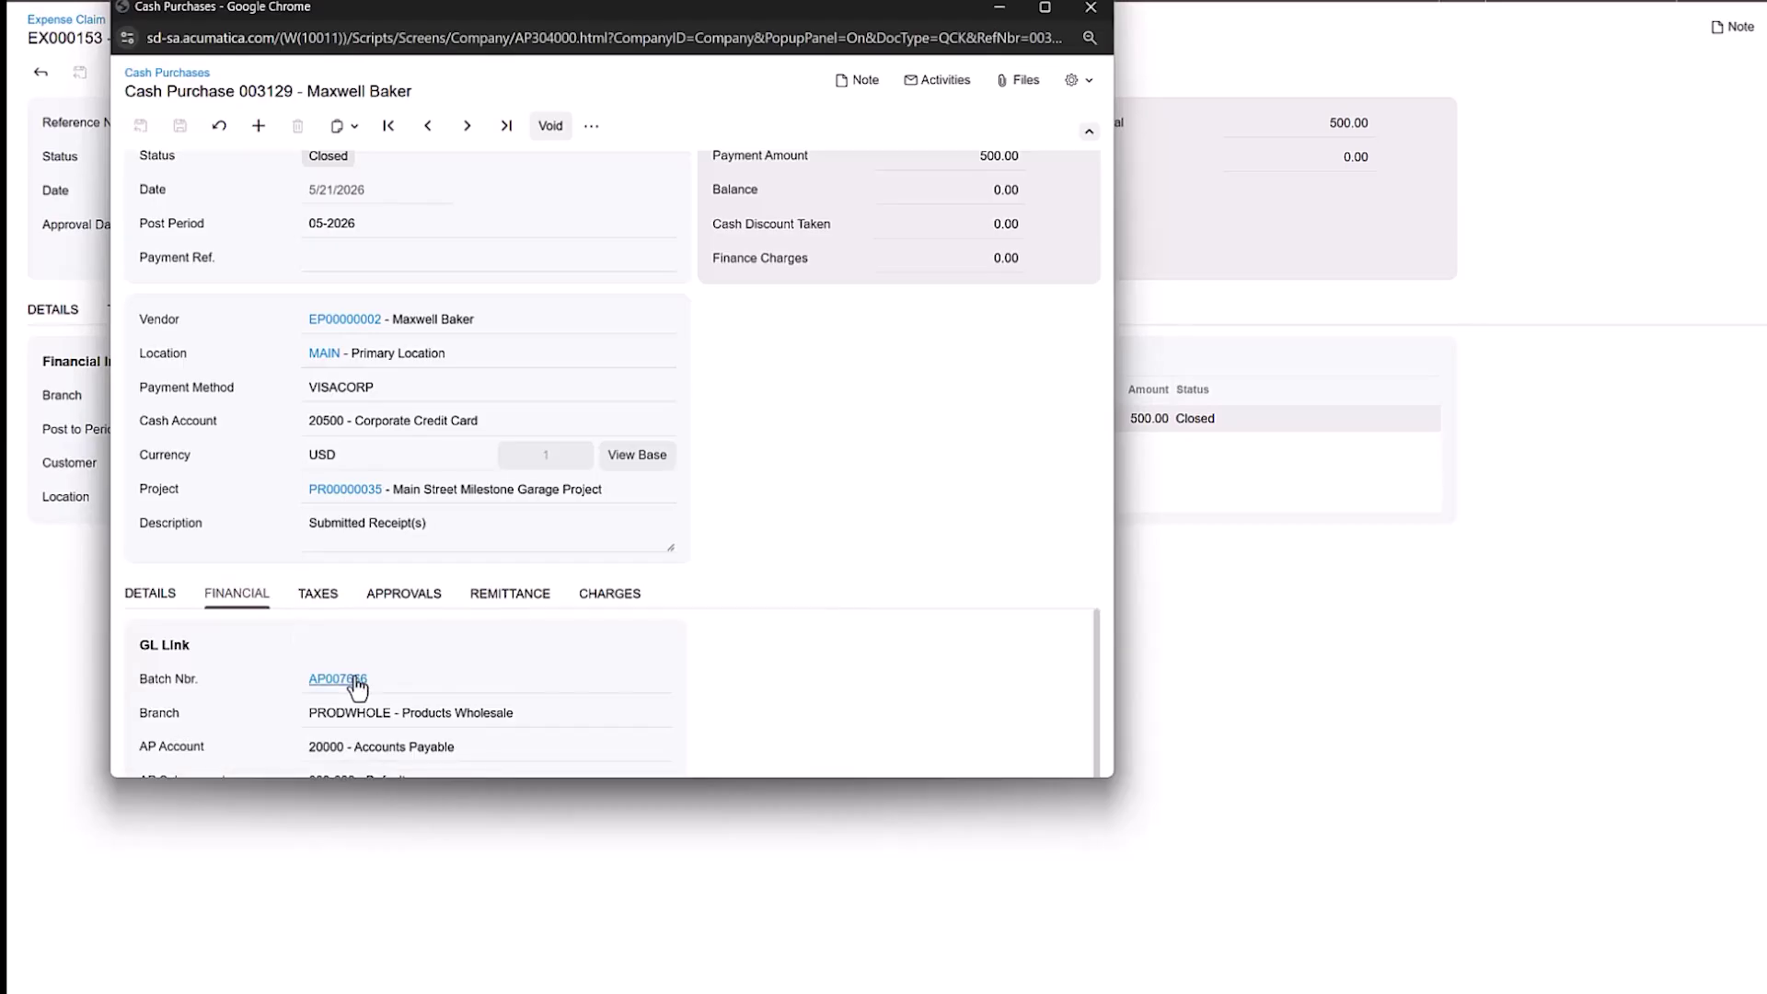
{"action": "left_click", "coordinate": [337, 678]}
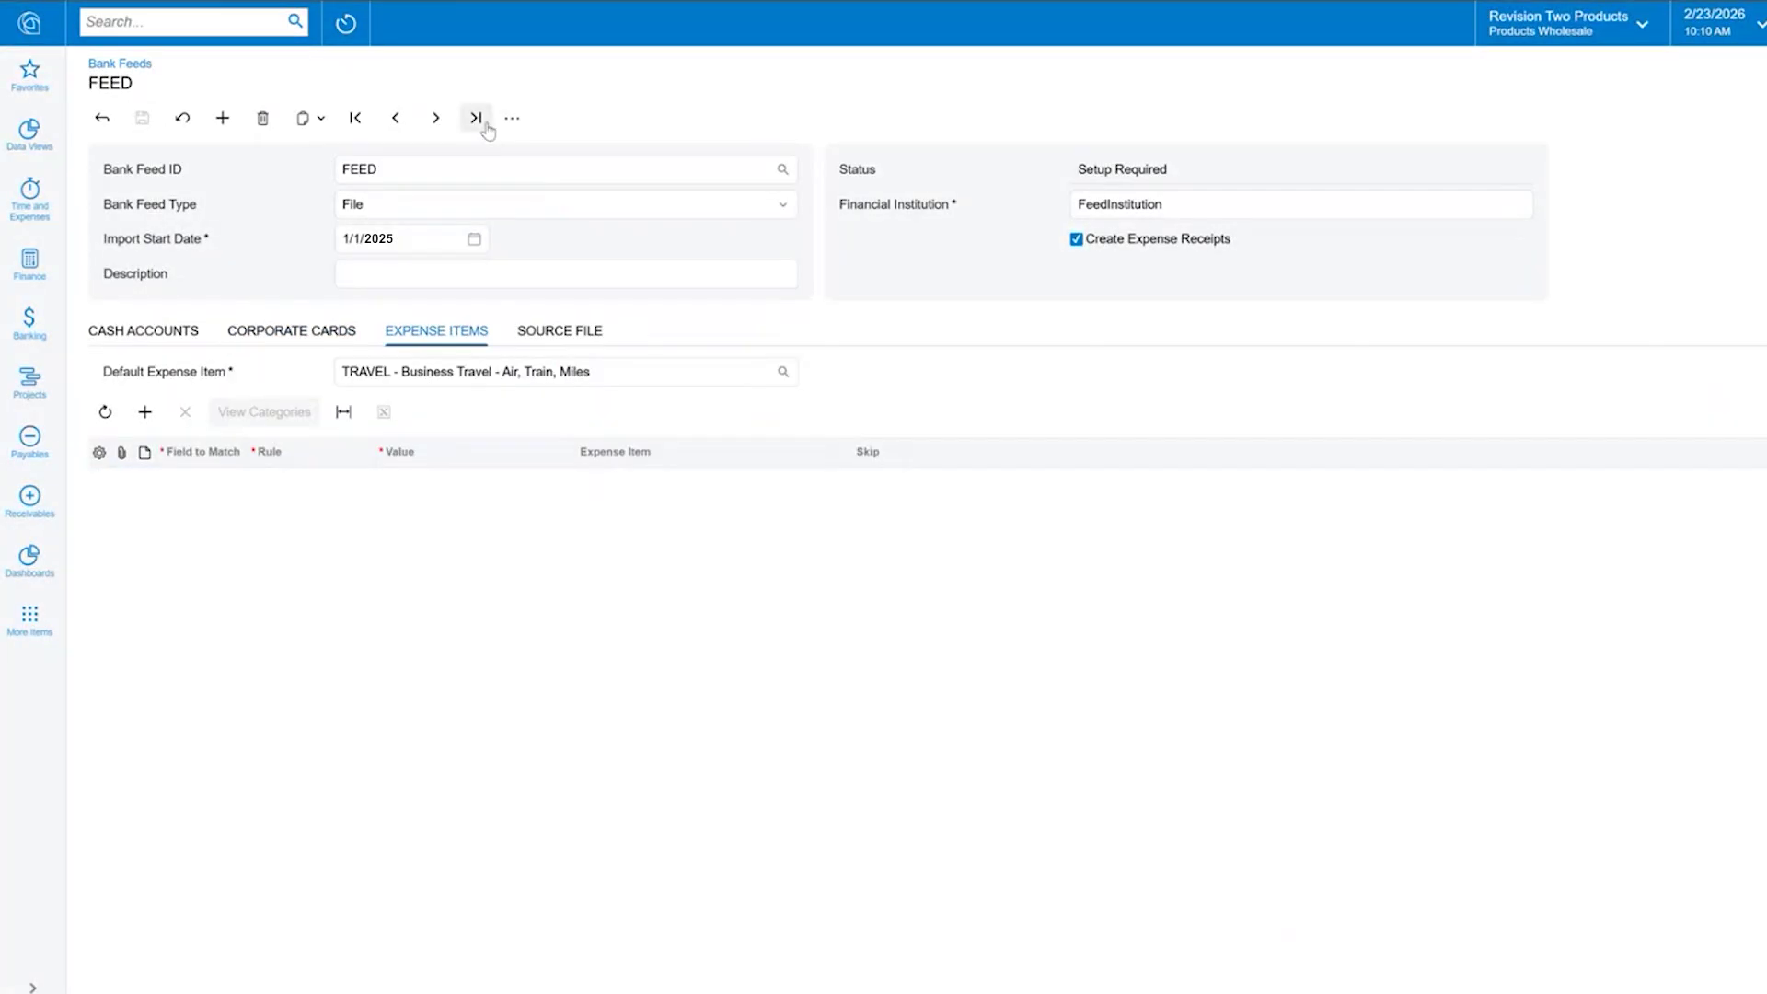
{"action": "left_click", "coordinate": [512, 118]}
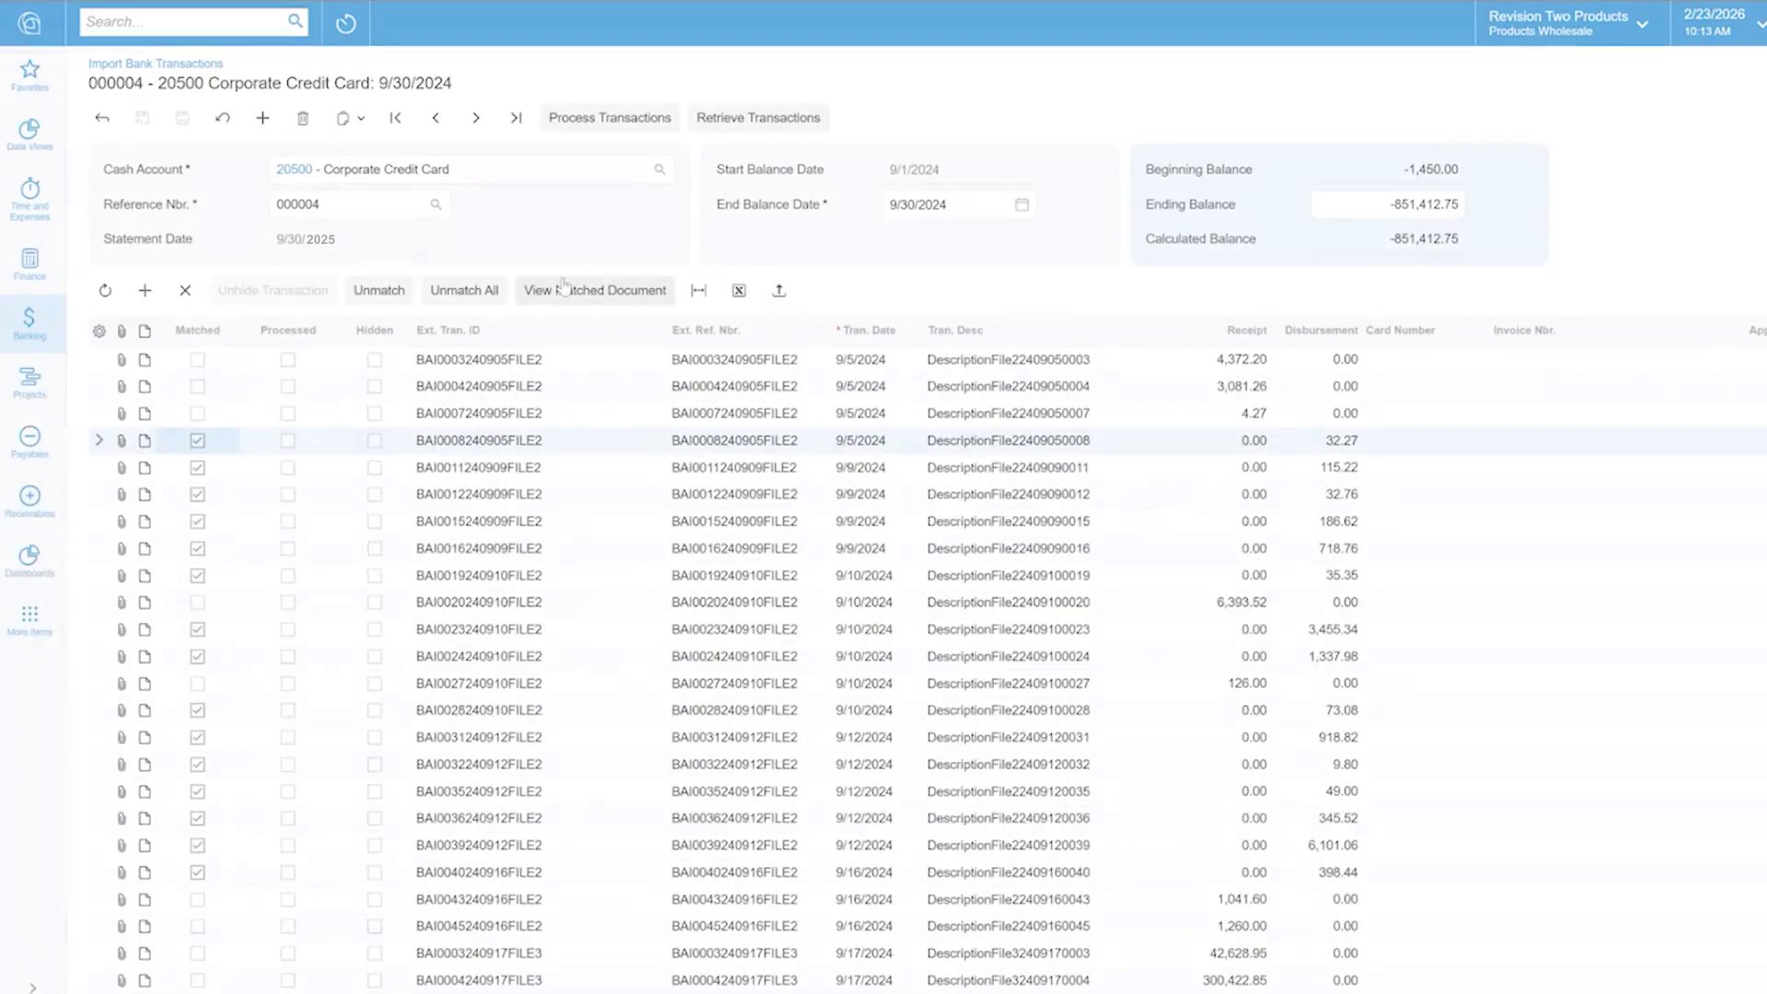
{"action": "left_click", "coordinate": [563, 289]}
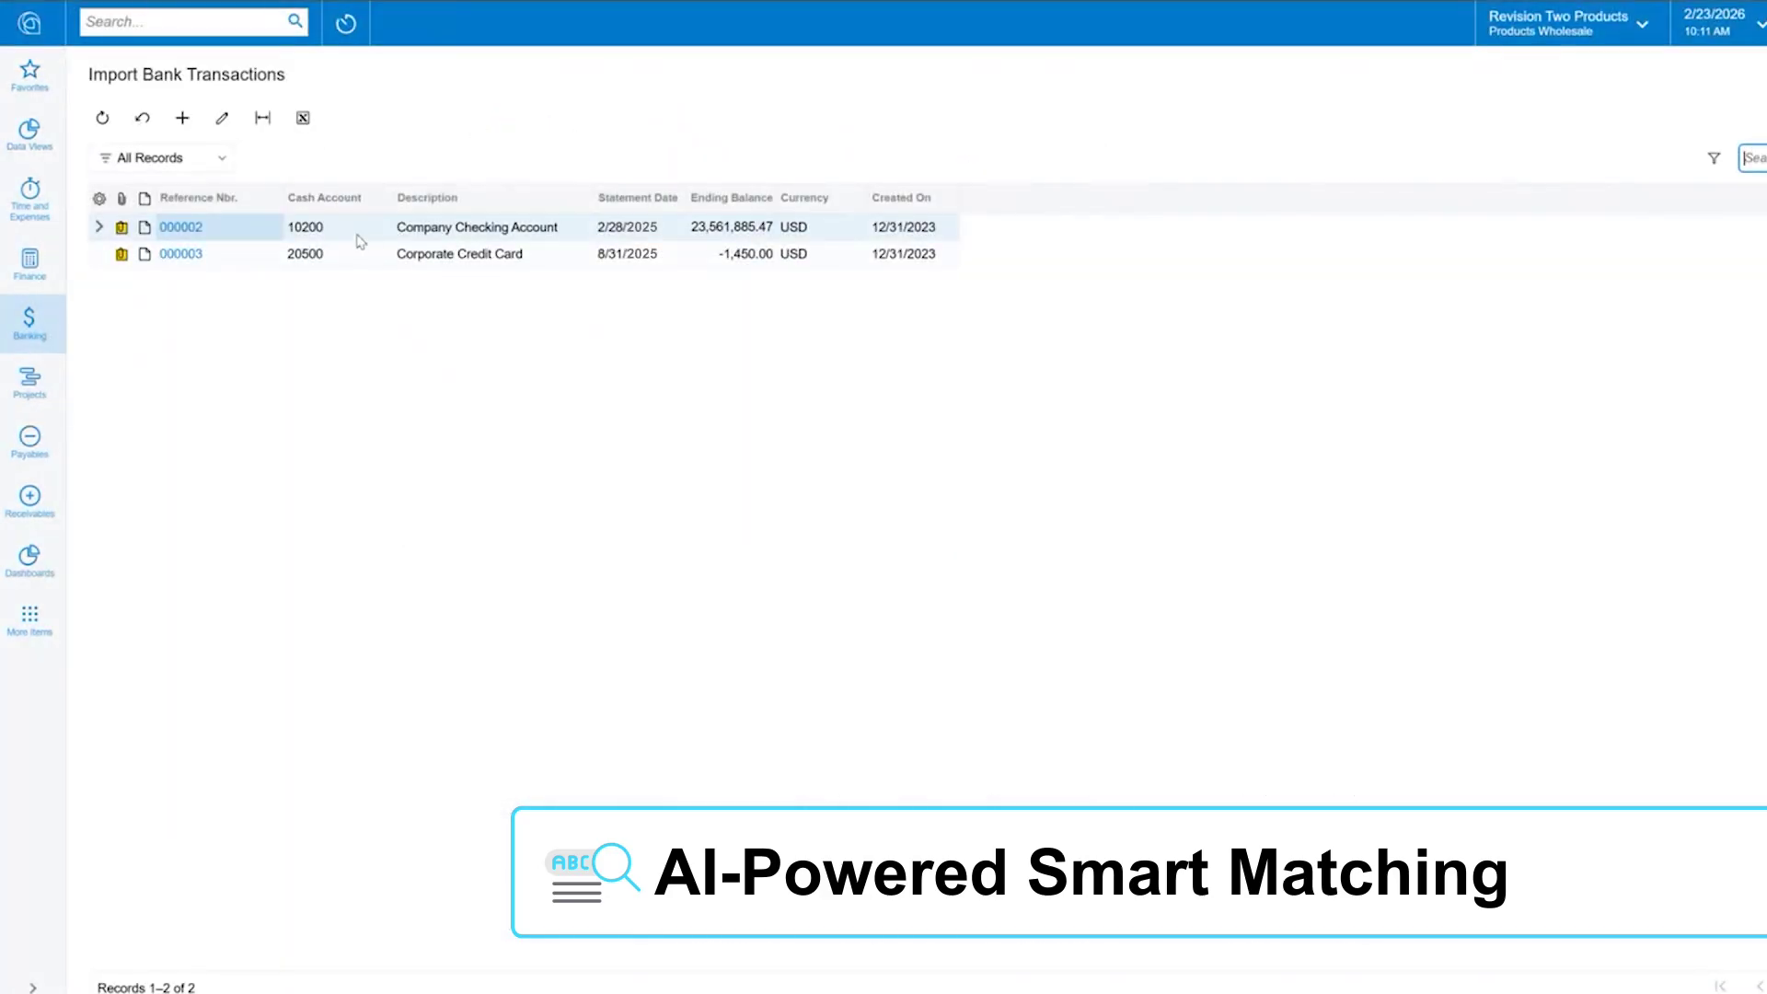
Start a new bank transactions import record and select 20500 Corporate Credit Card as its cash account
{"action": "left_click", "coordinate": [446, 237]}
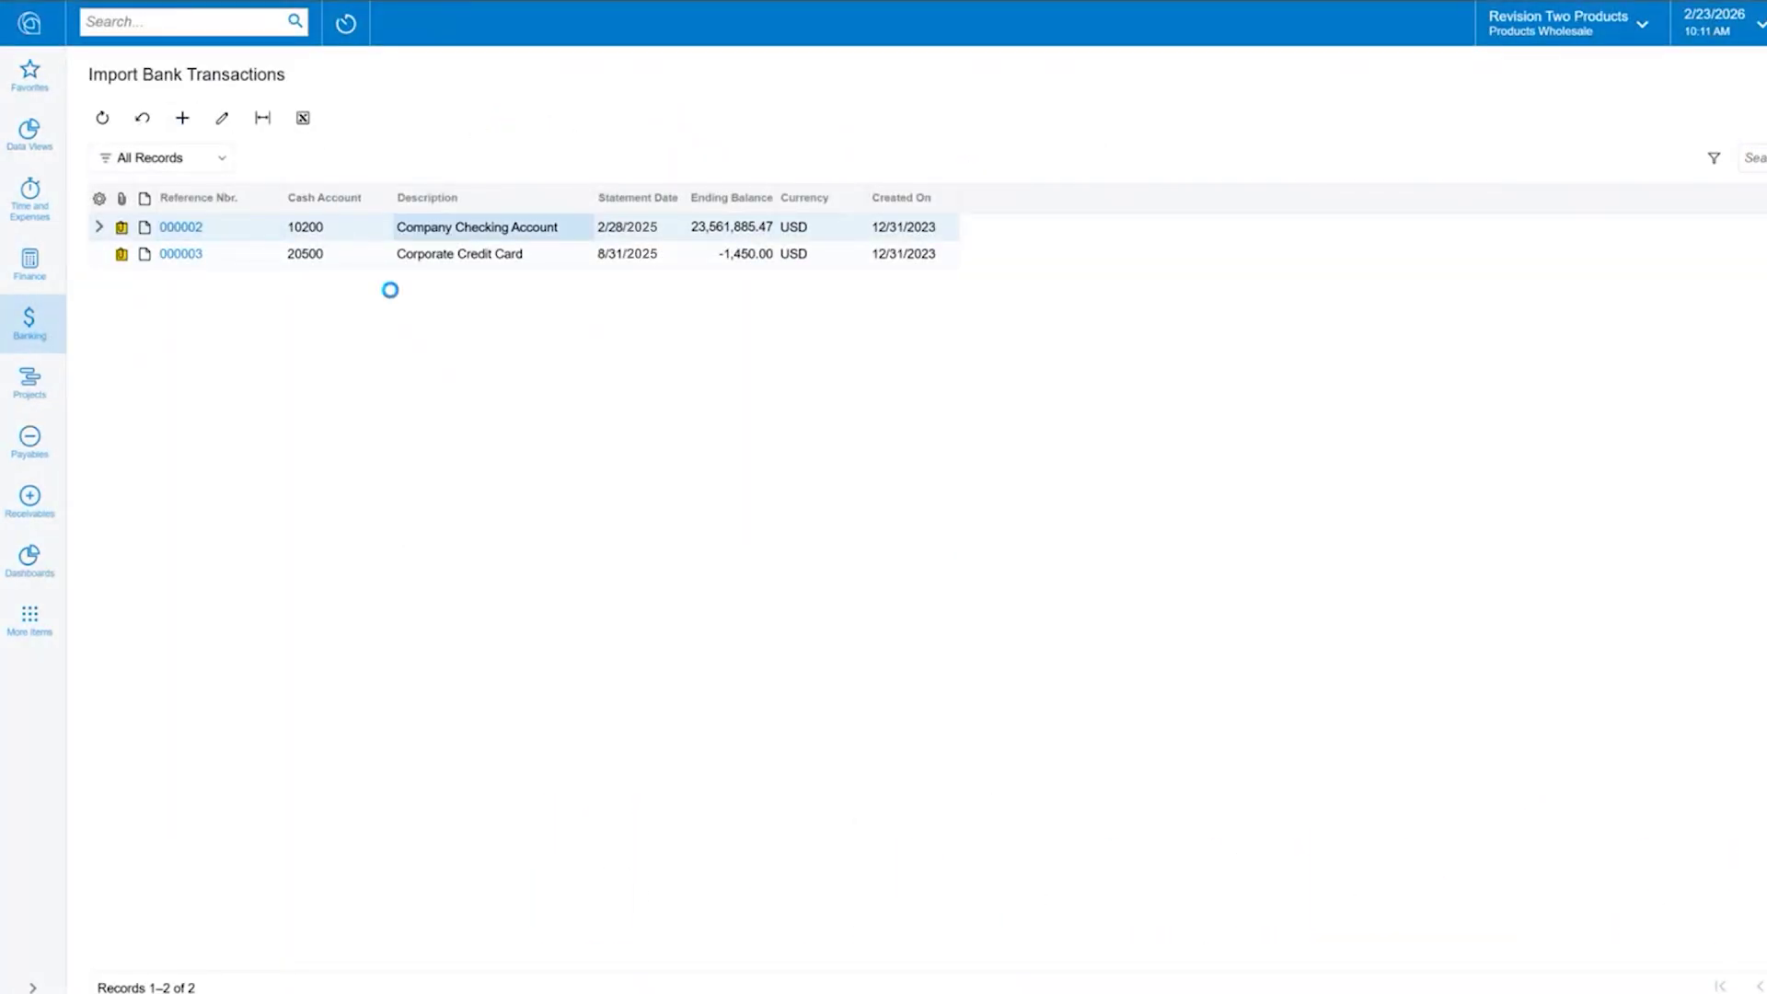
{"action": "left_click", "coordinate": [659, 170]}
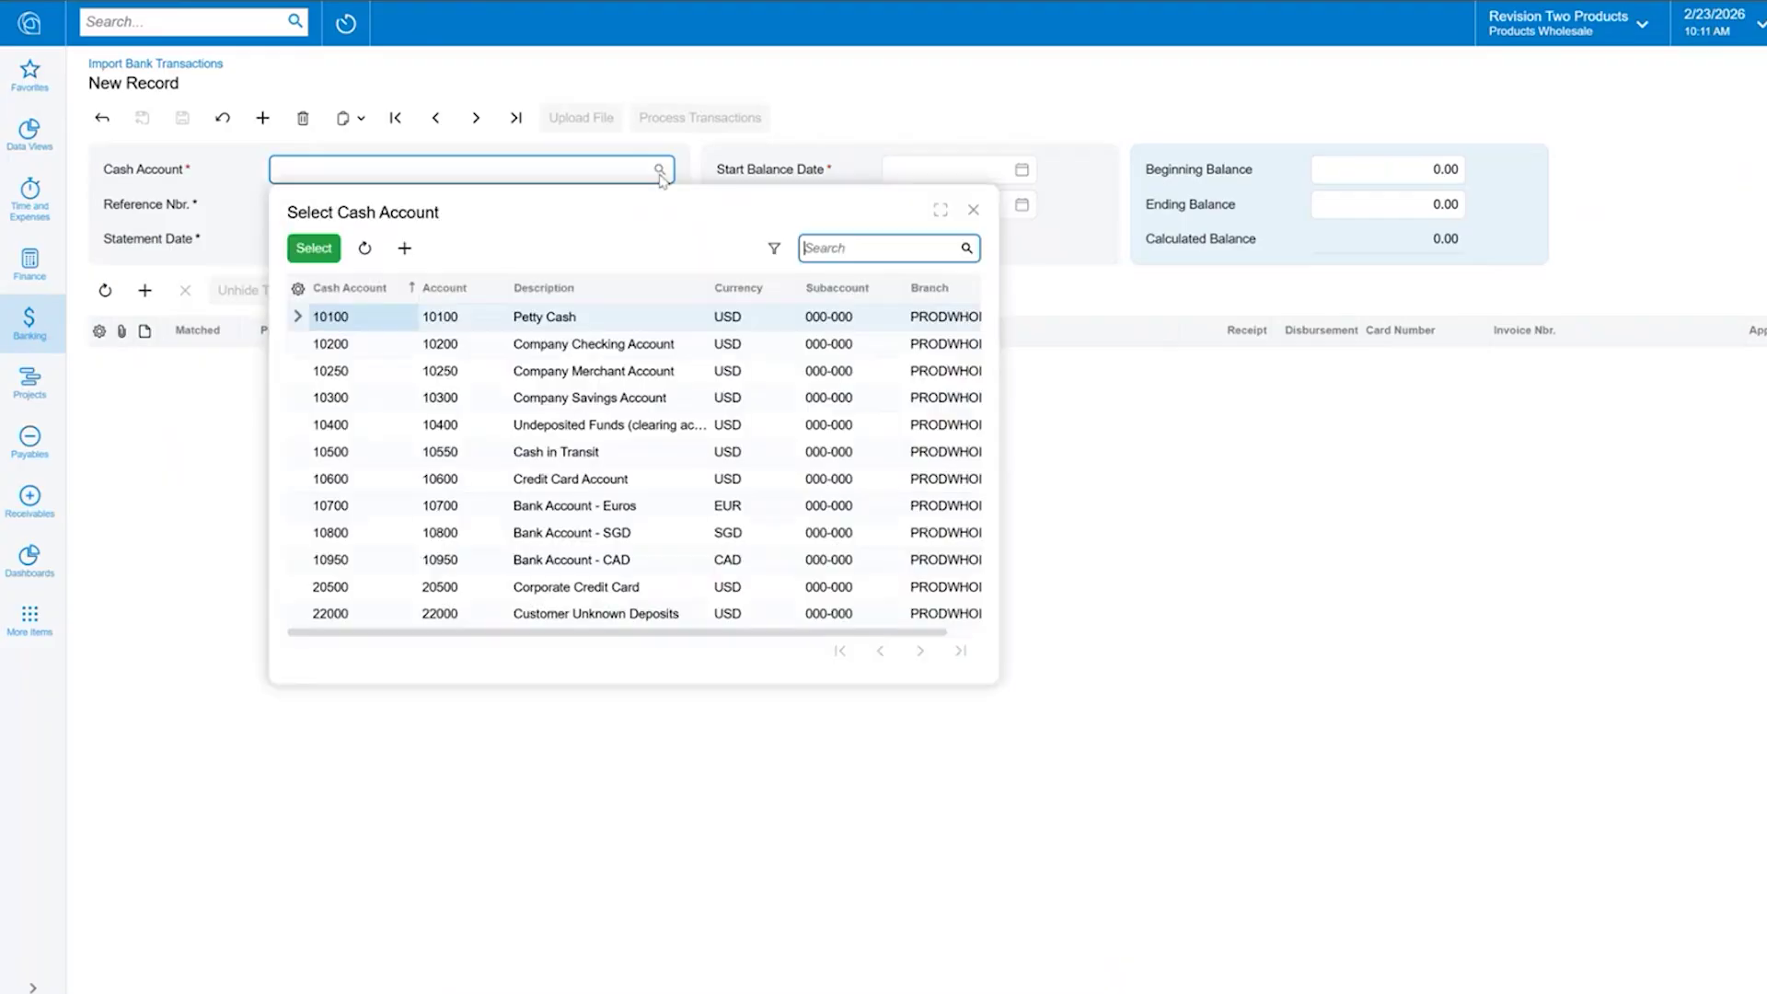
{"action": "double_click", "coordinate": [543, 589]}
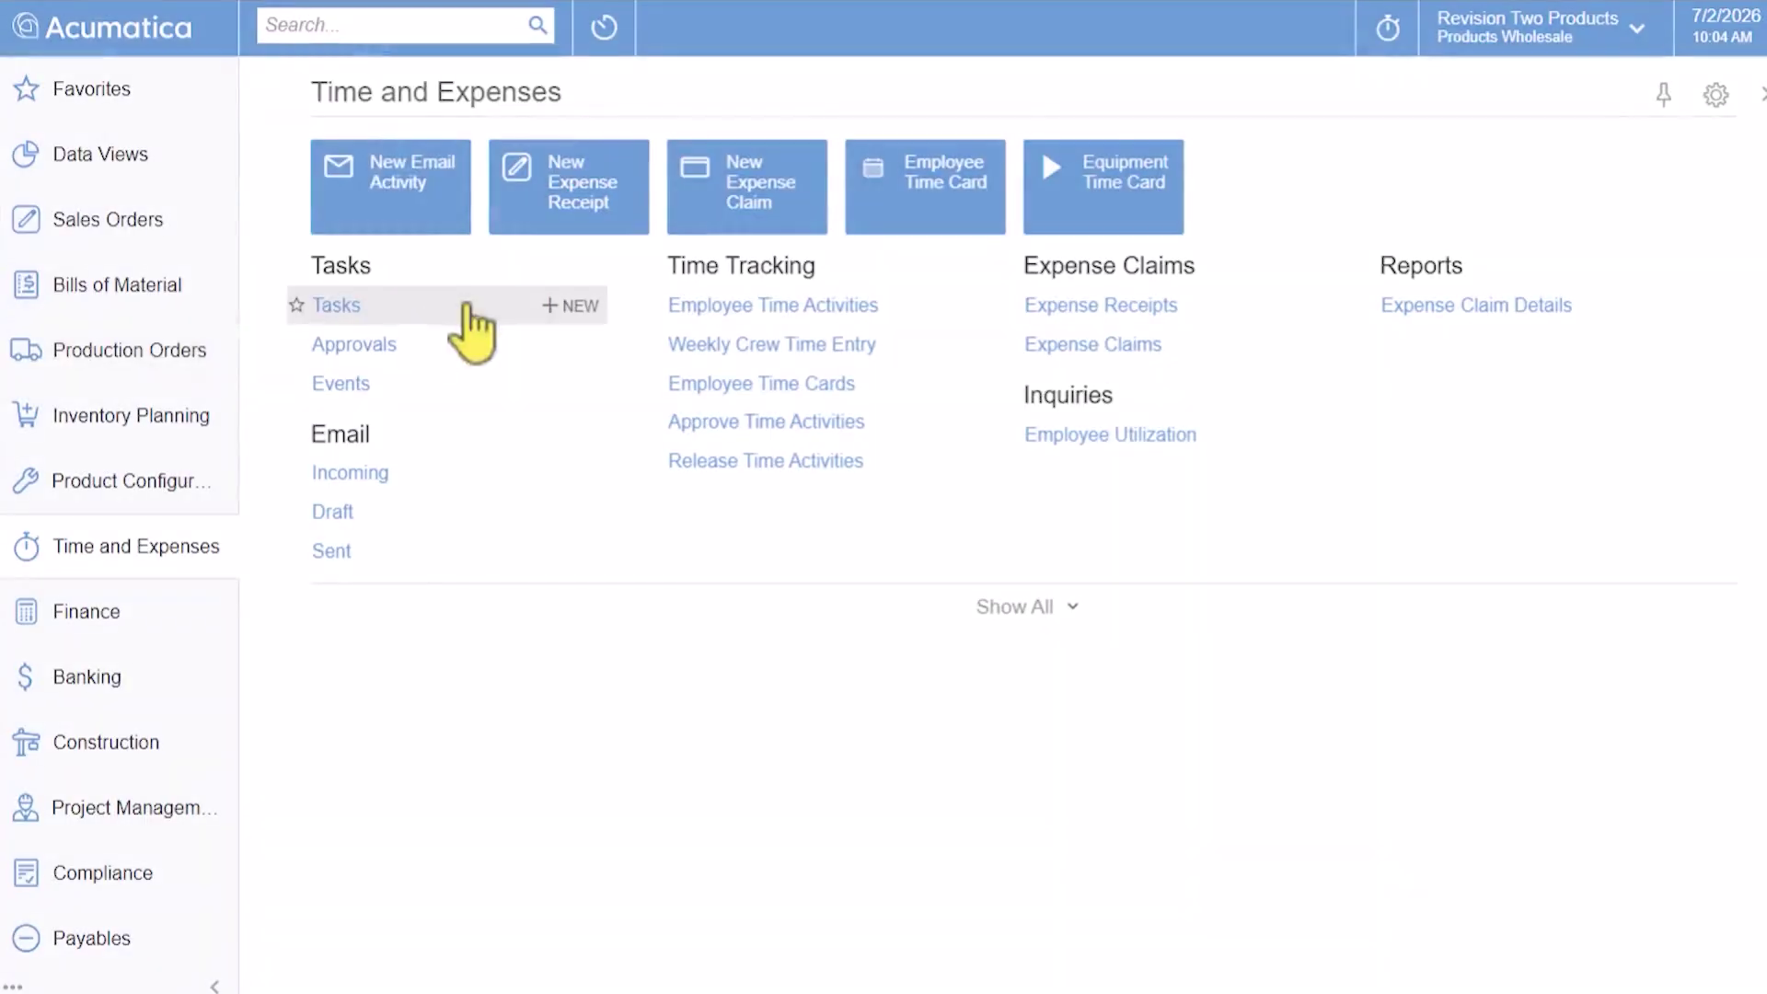
Search for "employee", open the Employee Utilization inquiry and examine its remaining utilization columns
{"action": "left_click", "coordinate": [423, 25]}
{"action": "type", "text": "emp"}
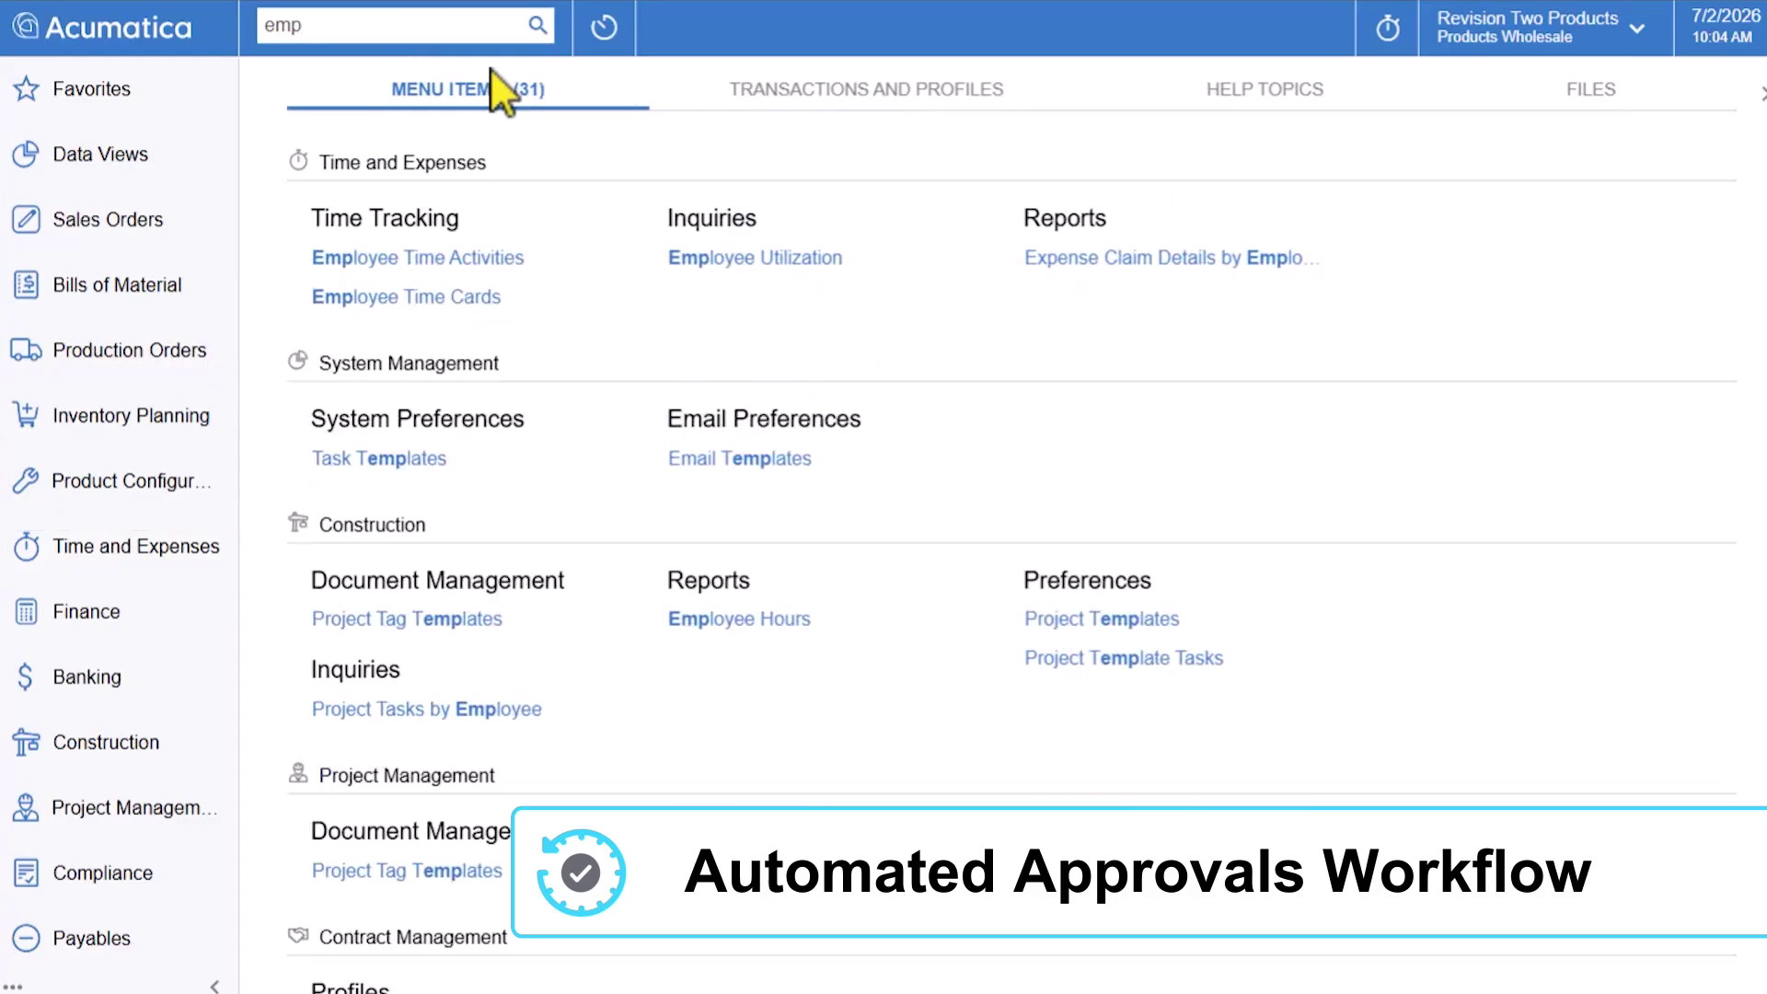
{"action": "type", "text": "loyee"}
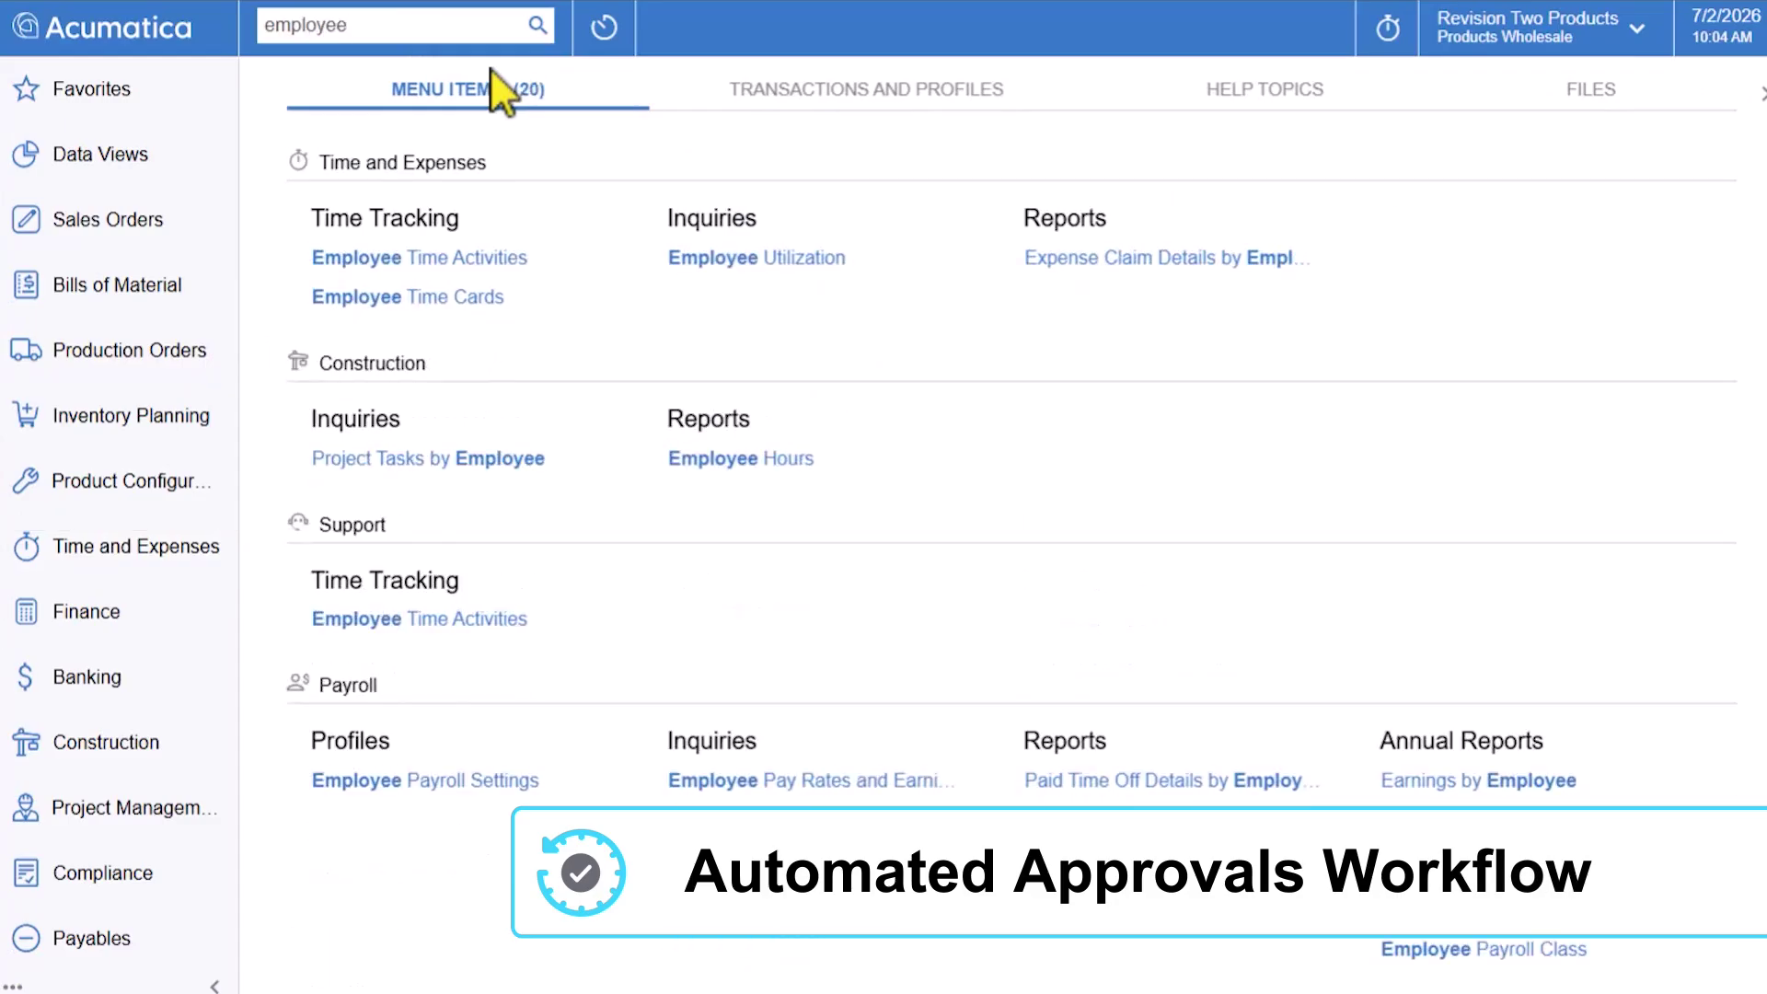
{"action": "left_click", "coordinate": [750, 267]}
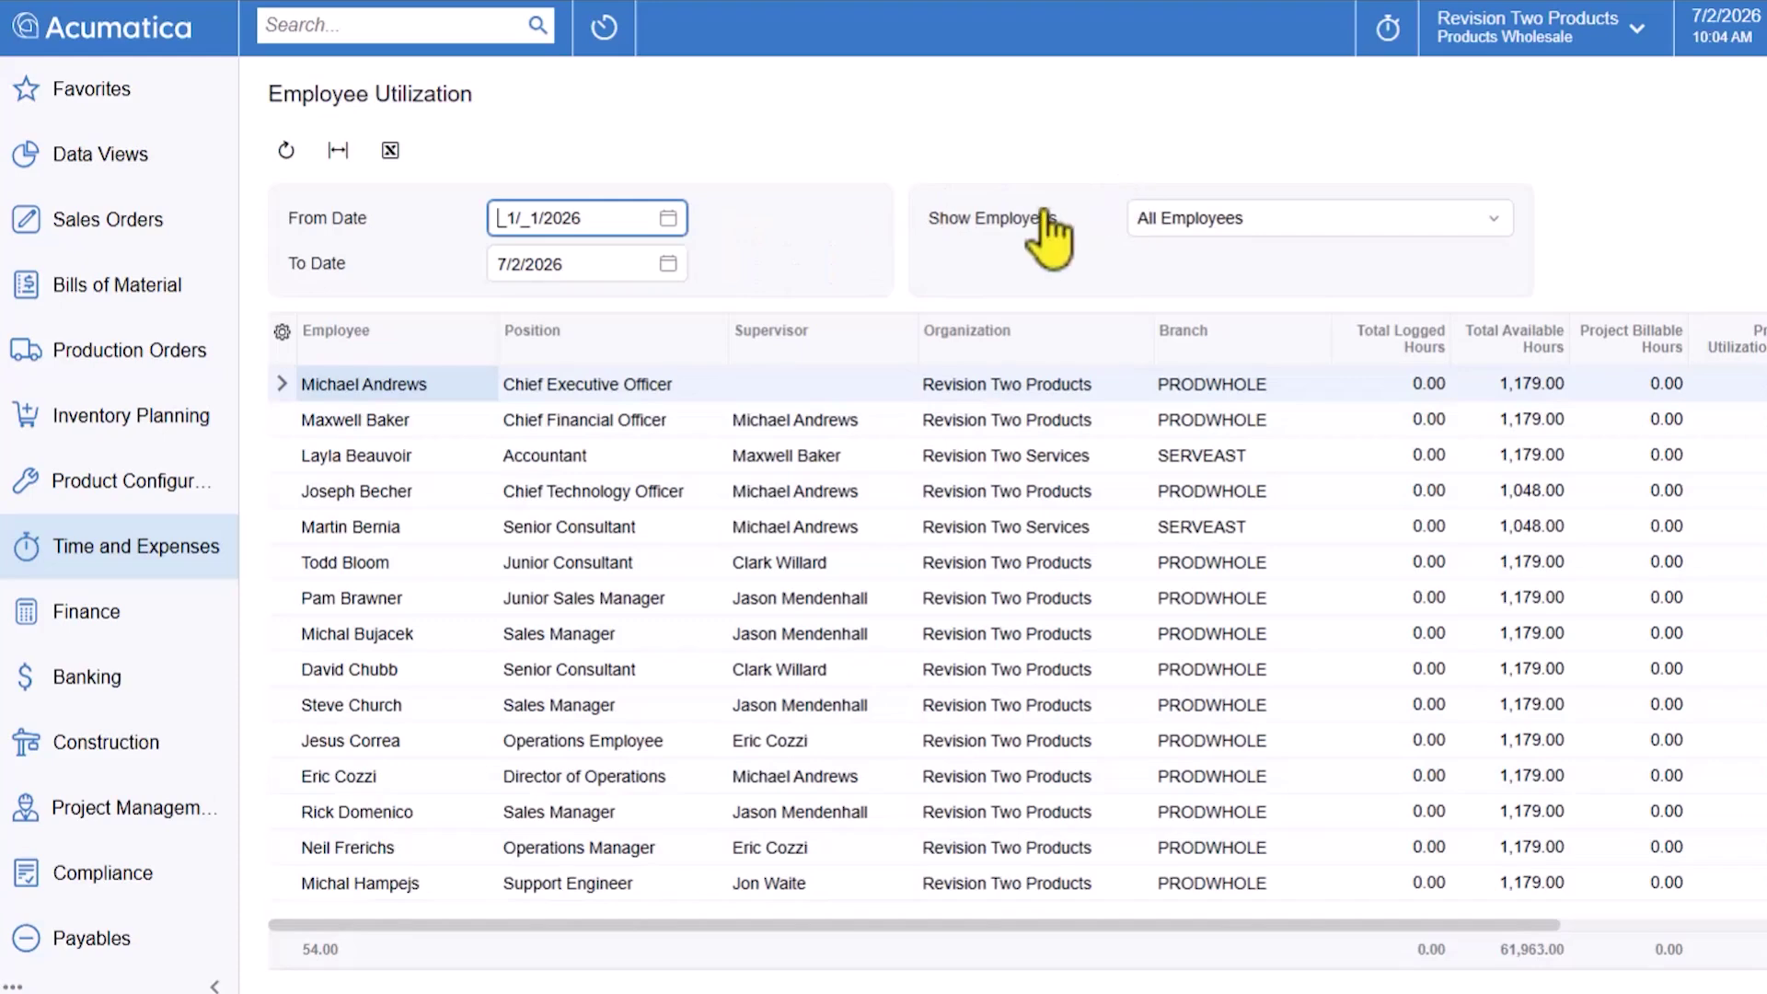
{"action": "left_click_drag", "start_coordinate": [816, 924], "coordinate": [1339, 920]}
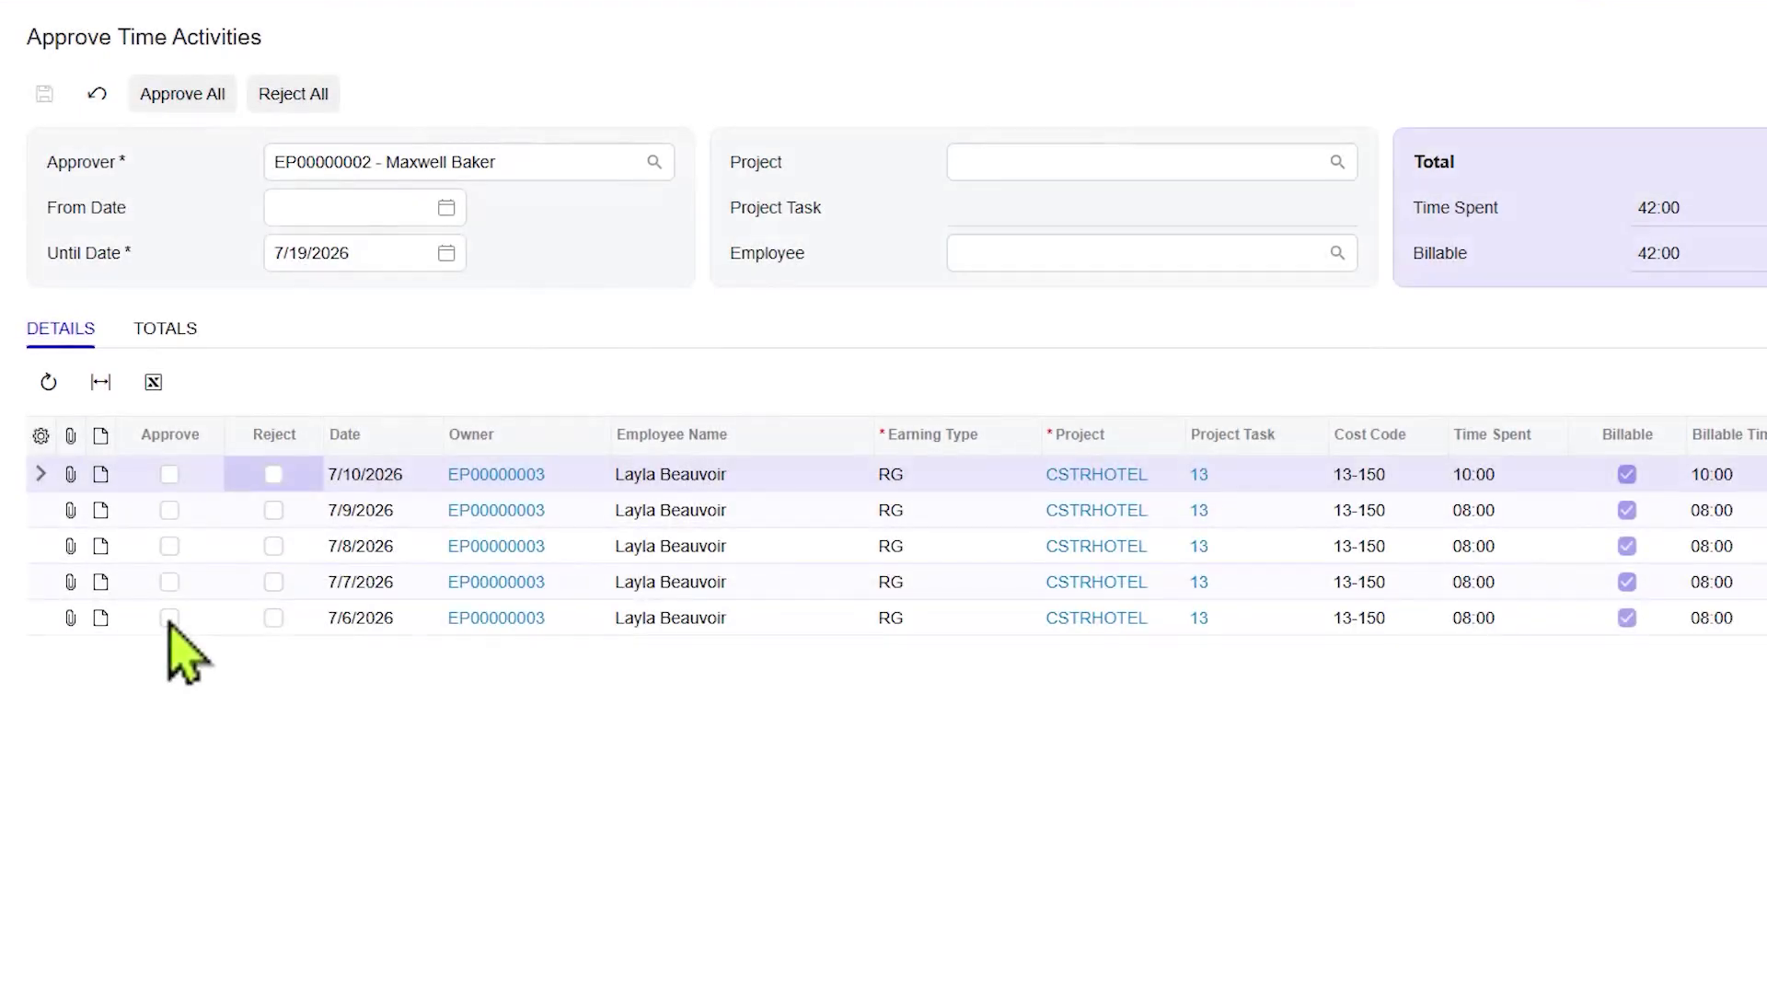
Mark the time activities dated 7/6/2026 through 7/9/2026 as approved and the 7/10/2026 activity as rejected
{"action": "left_click", "coordinate": [169, 617]}
{"action": "left_click", "coordinate": [169, 582]}
{"action": "left_click", "coordinate": [169, 546]}
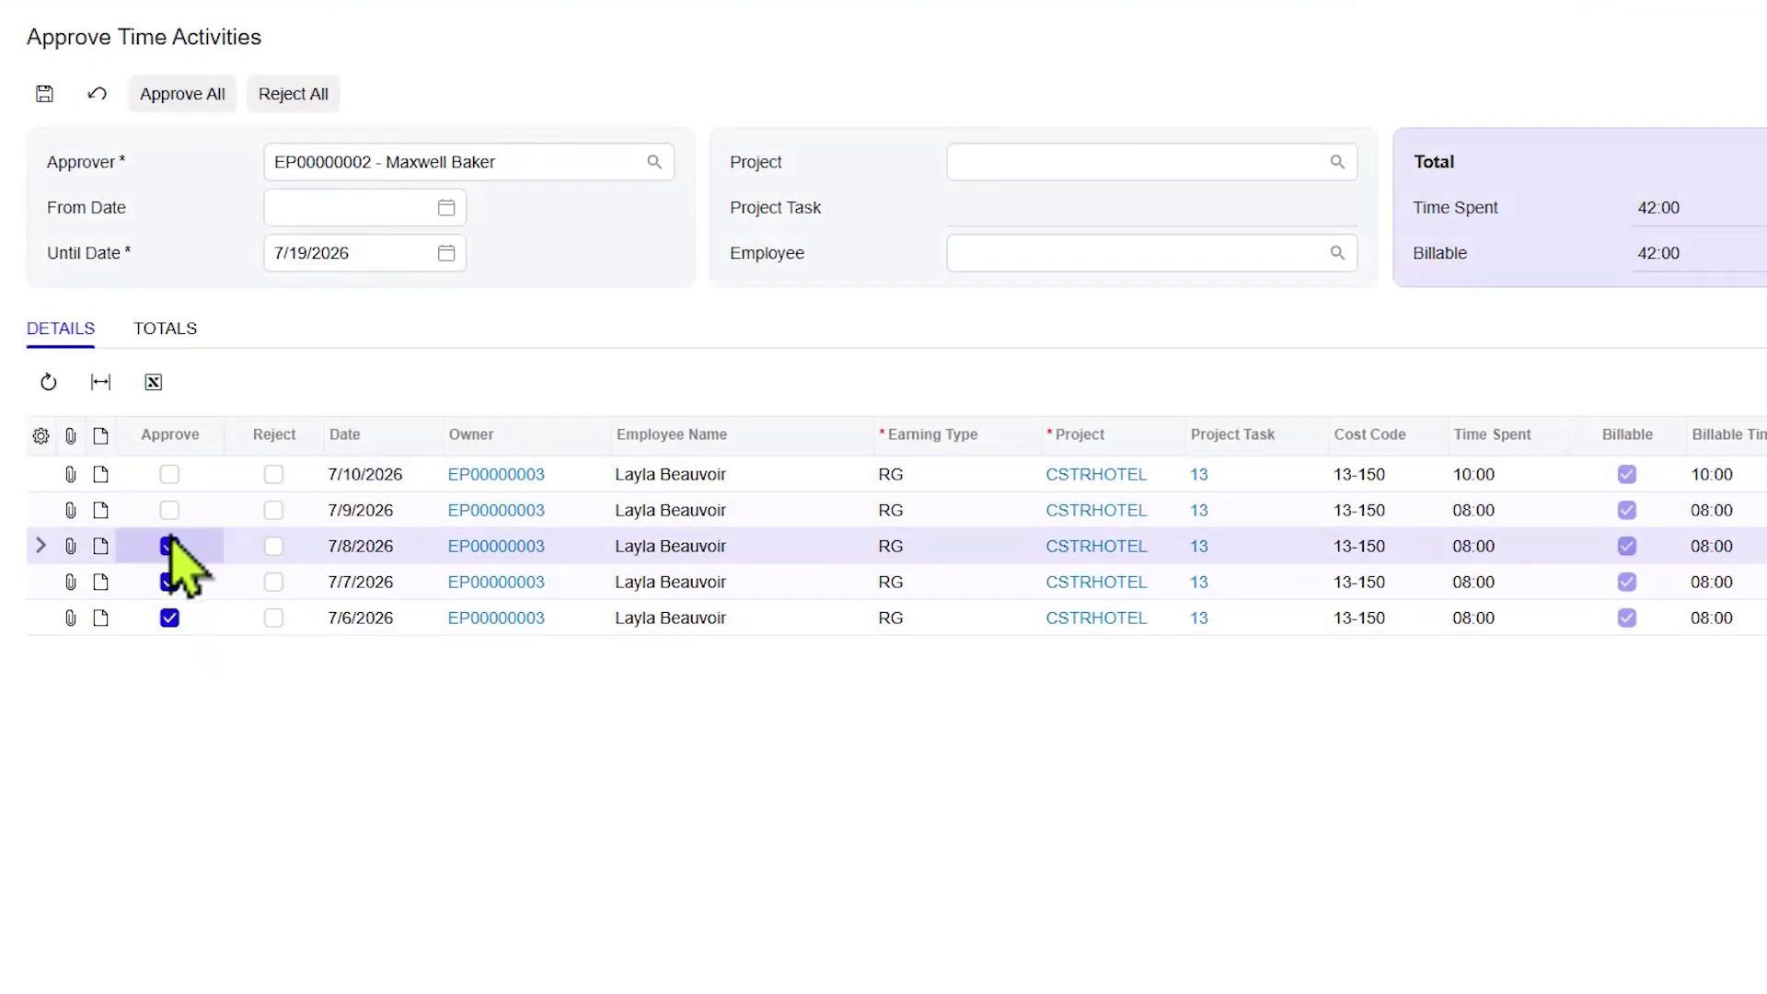
{"action": "left_click", "coordinate": [170, 510]}
{"action": "left_click", "coordinate": [274, 474]}
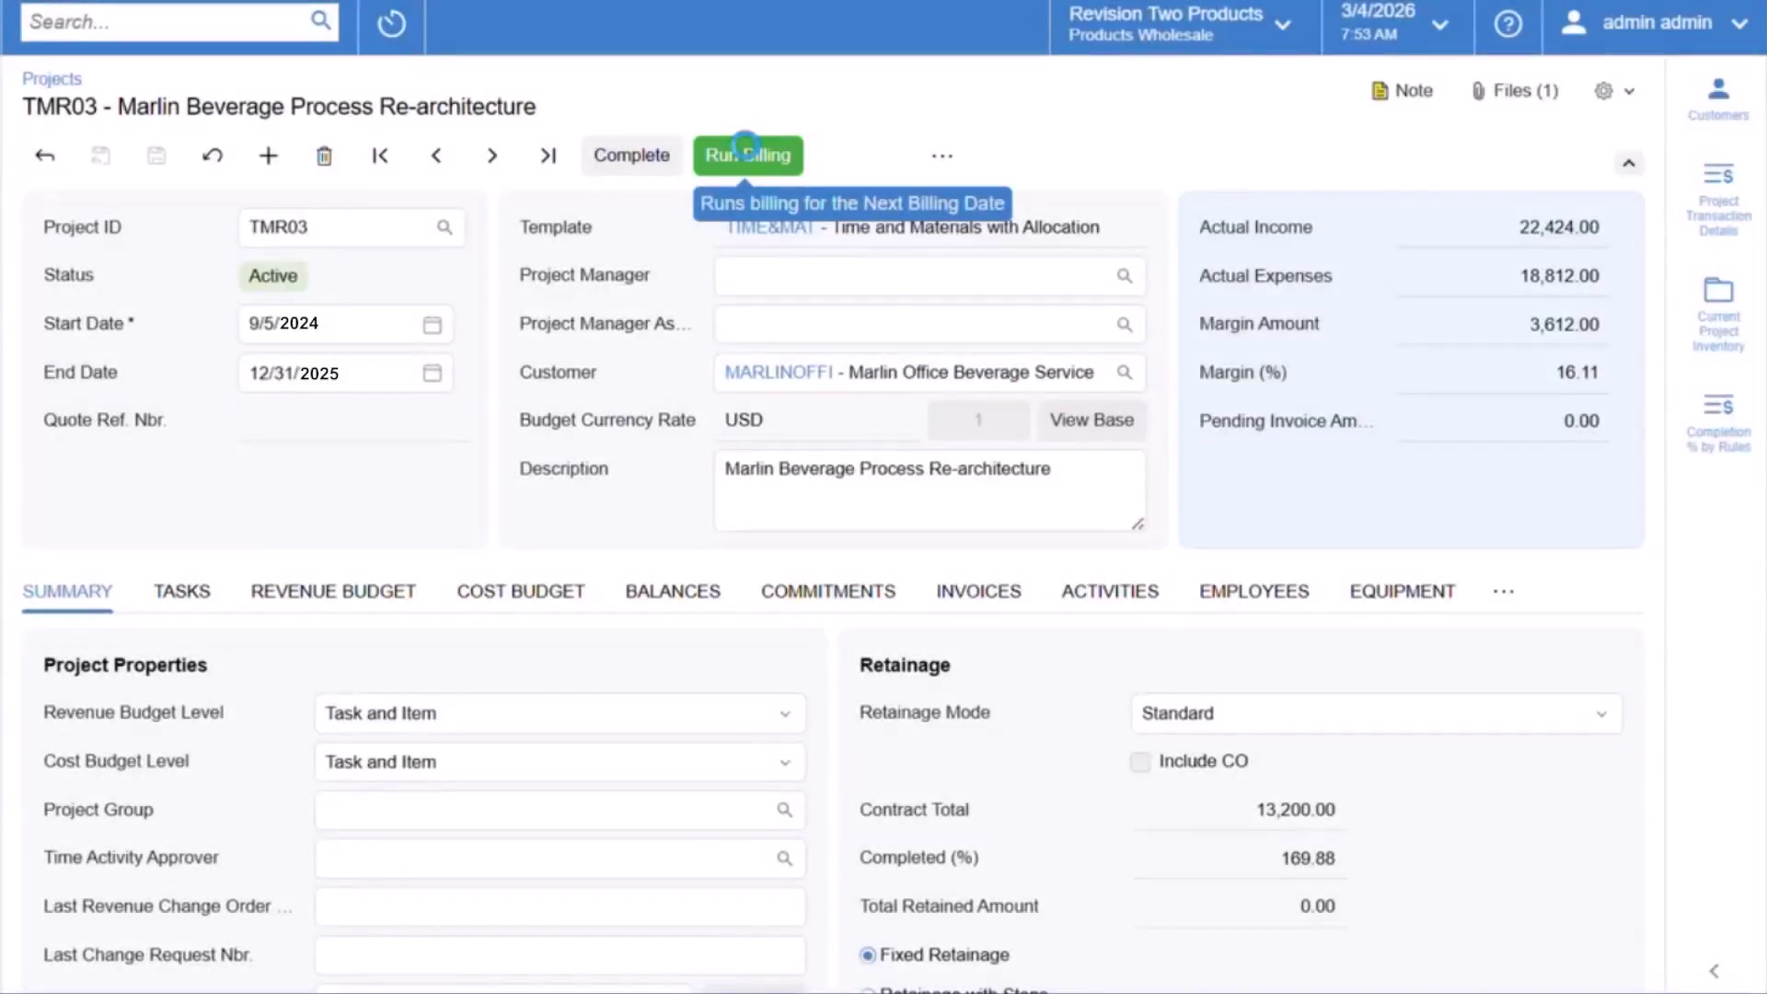
Run billing for the Marlin Beverage Process Re-architecture project and review its invoices, including the AR document amounts
{"action": "left_click", "coordinate": [750, 159]}
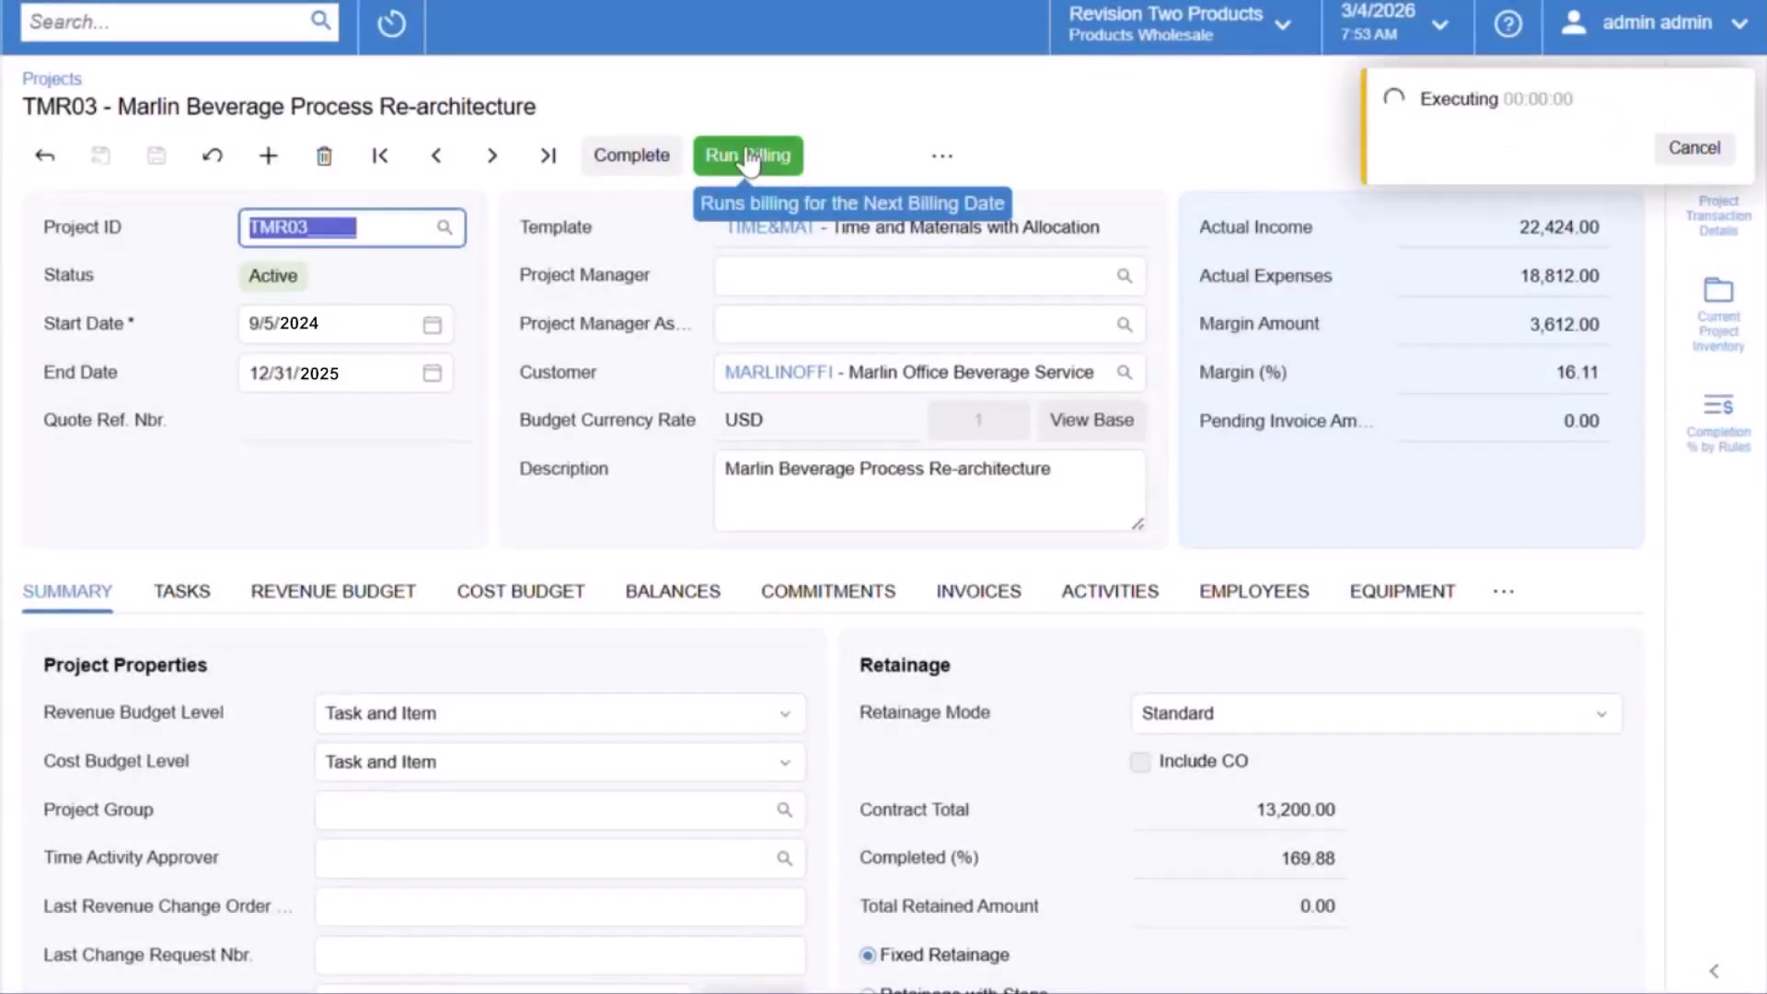
{"action": "left_click", "coordinate": [978, 591]}
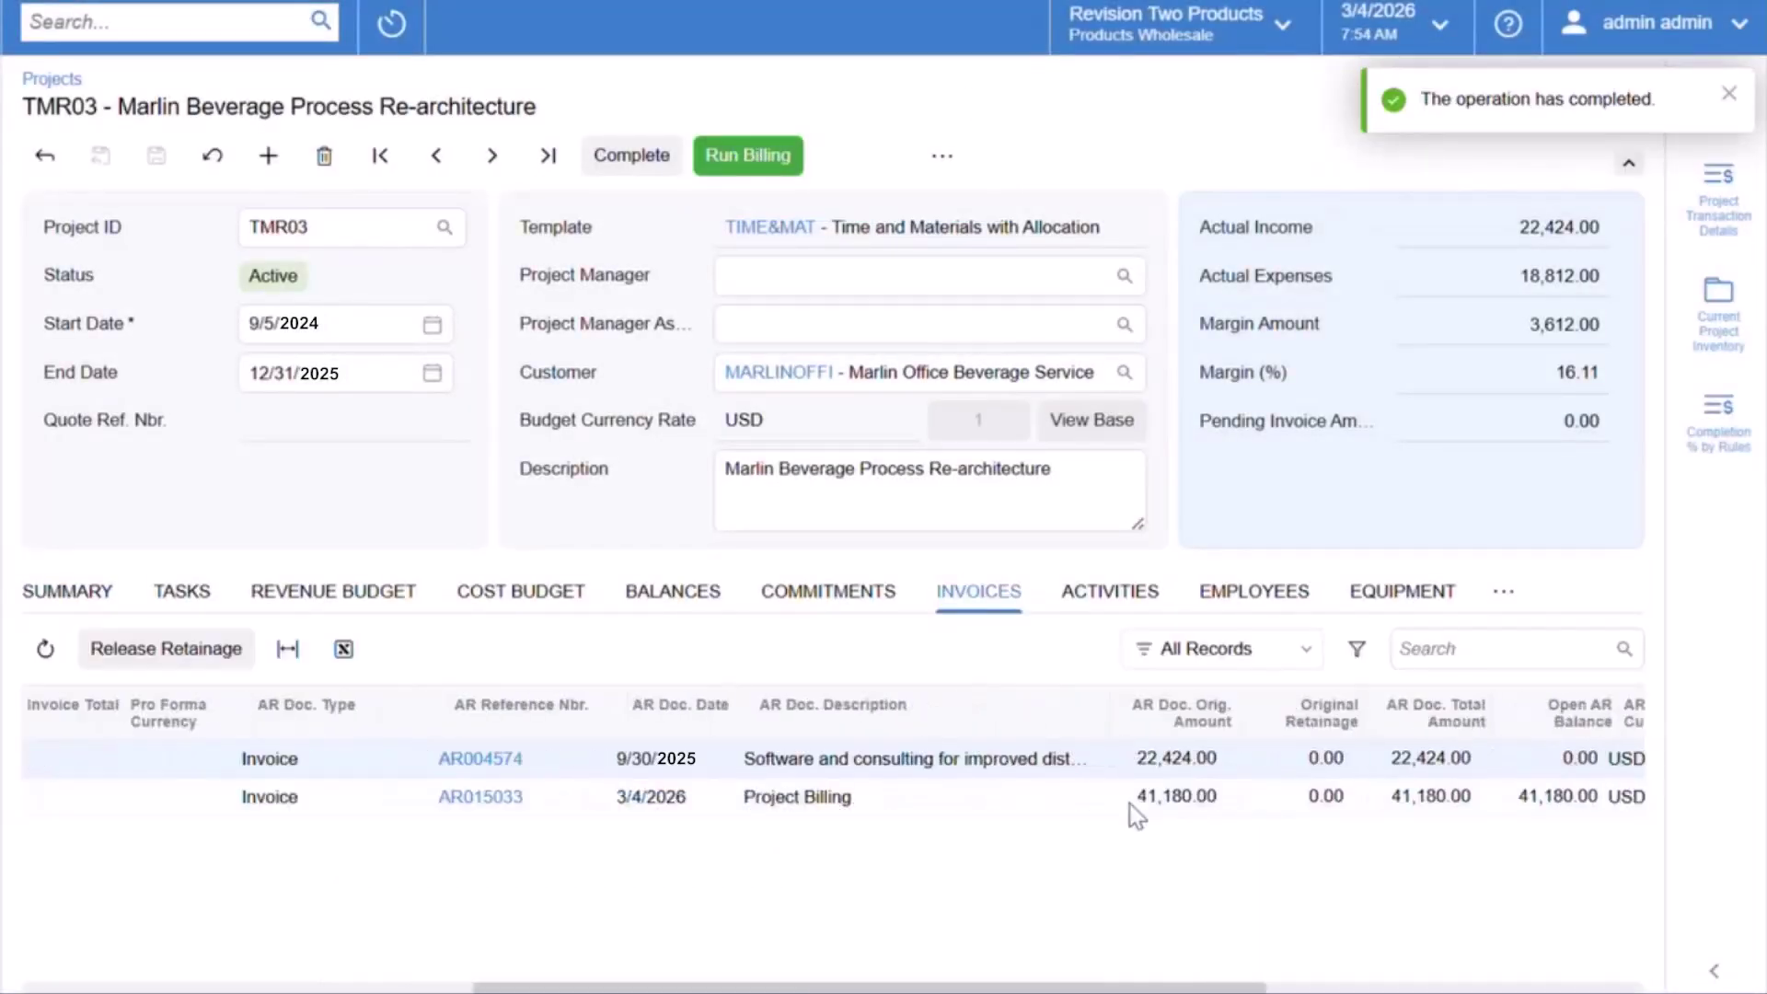
{"action": "scroll", "coordinate": [1135, 814], "scroll_direction": "right", "scroll_amount": 3}
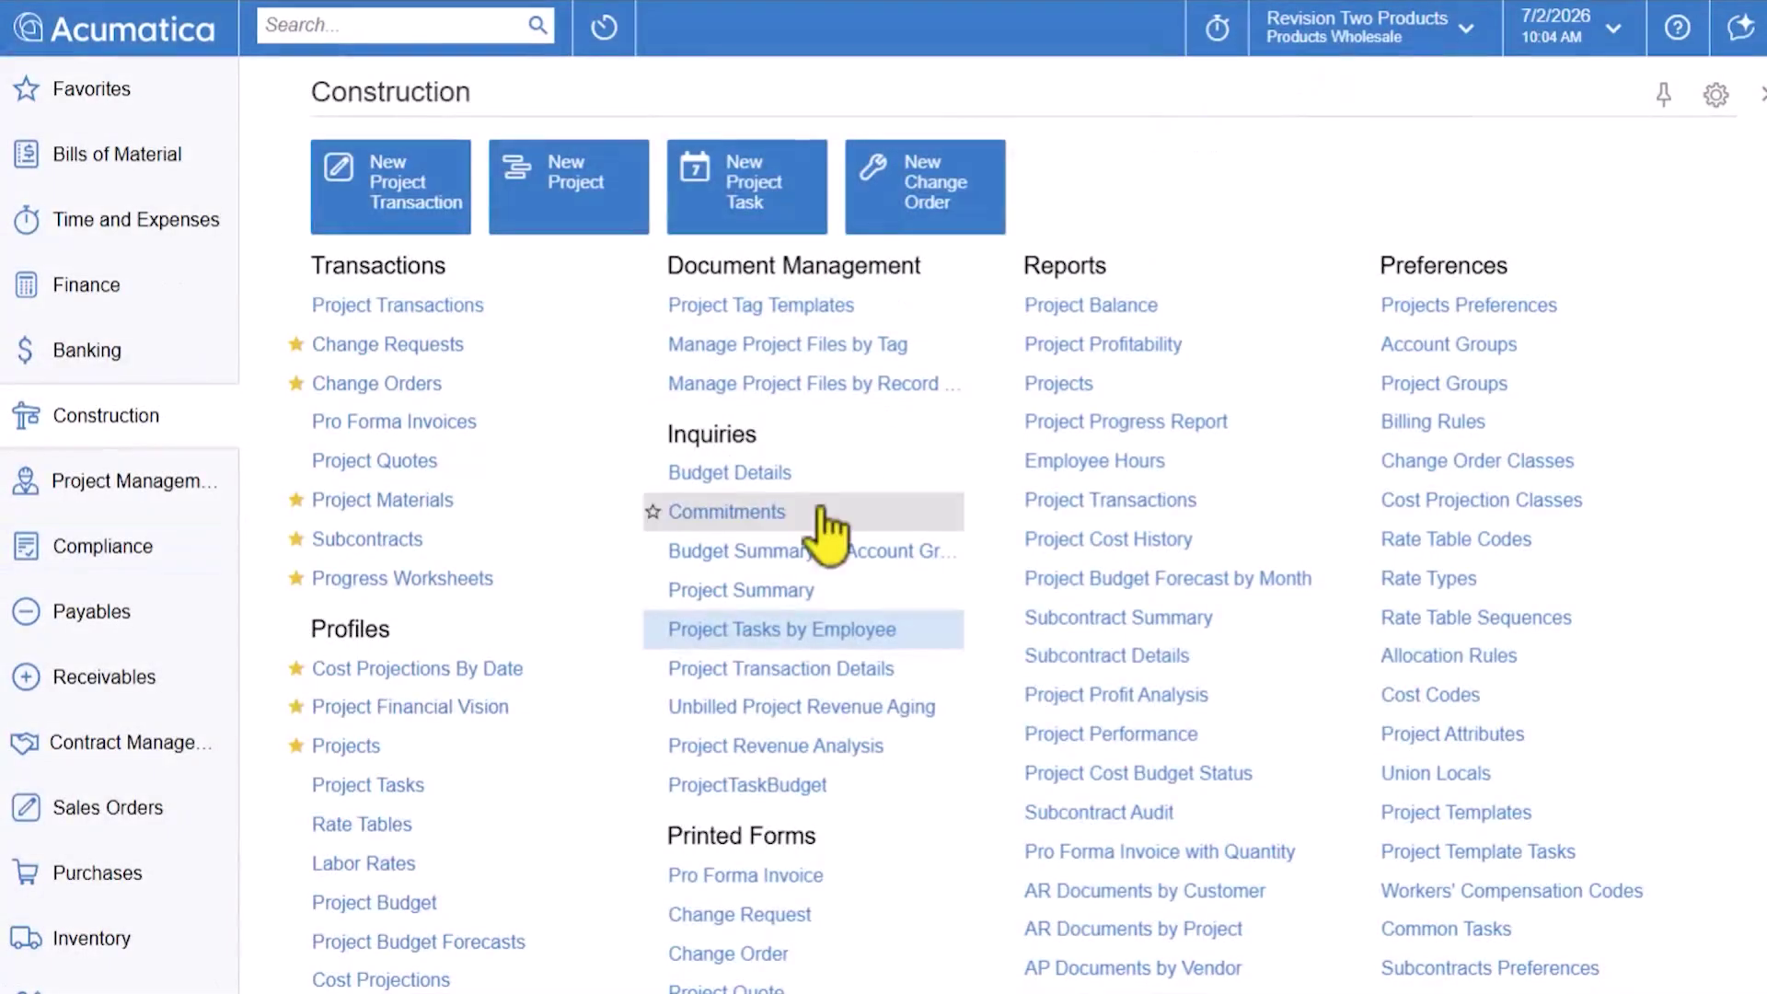
Open the Project Revenue Analysis inquiry, add projects CSTRREST and TMR03, and calculate their revenue figures
{"action": "left_click", "coordinate": [760, 748]}
{"action": "type", "text": "cstr"}
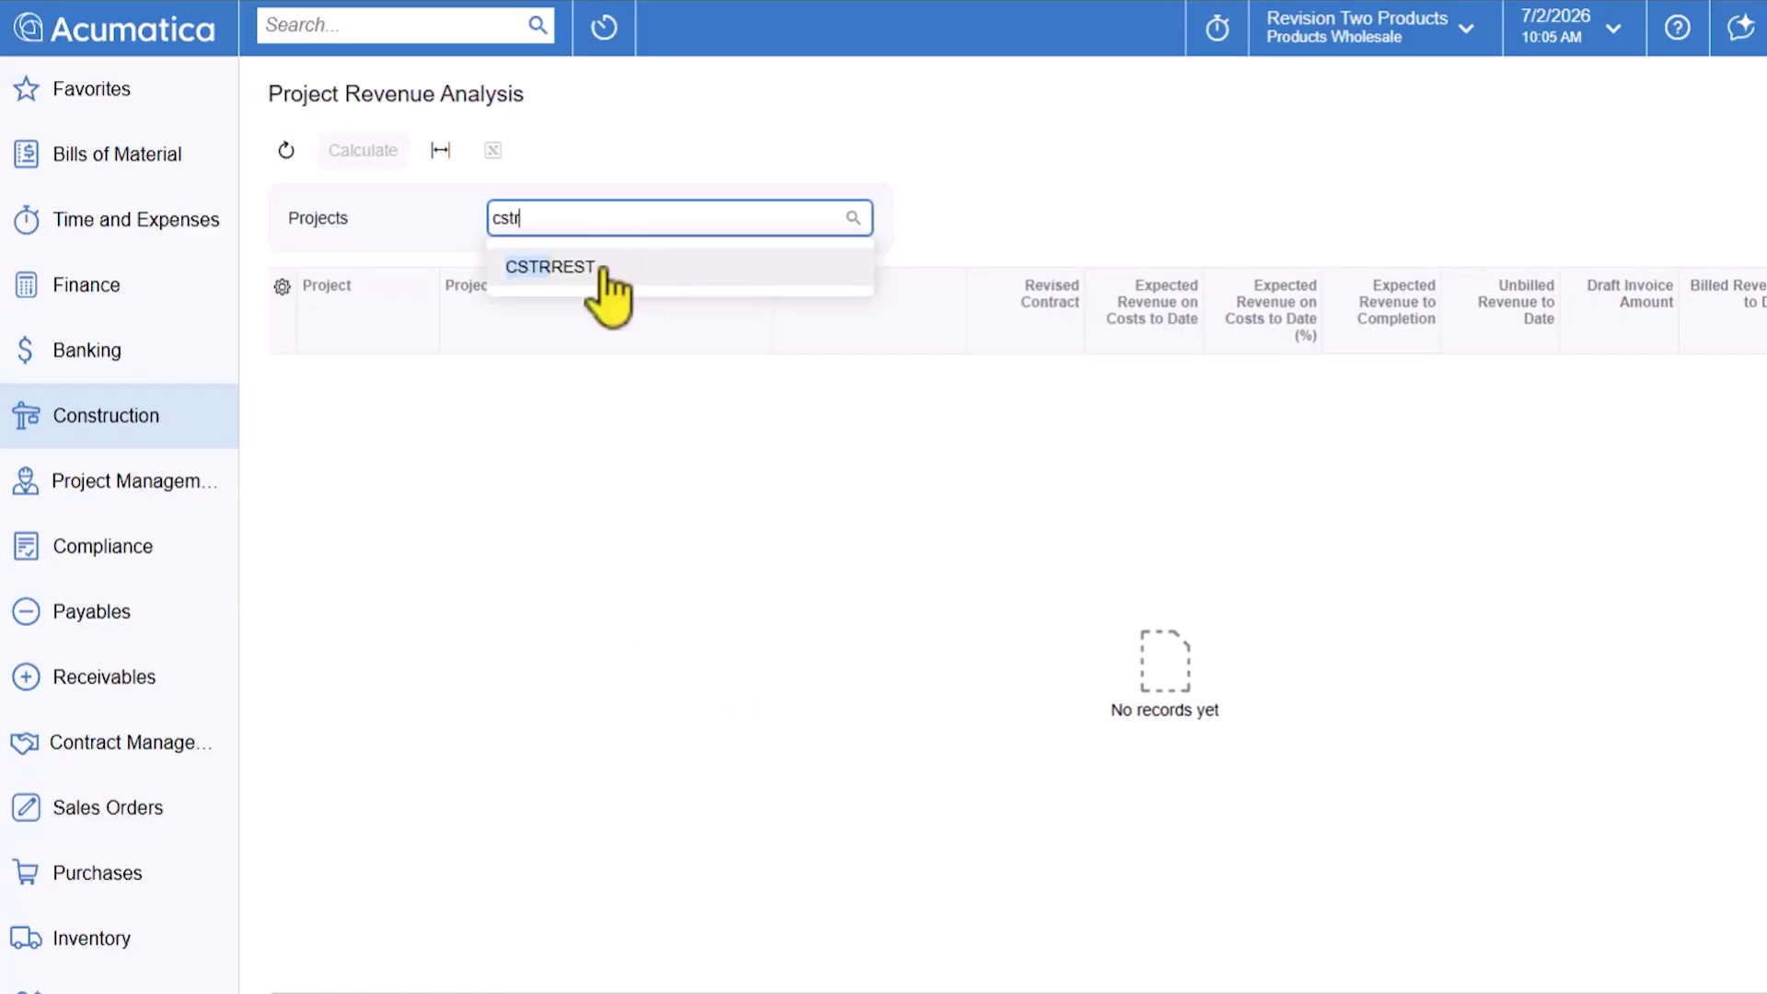
{"action": "left_click", "coordinate": [644, 267]}
{"action": "type", "text": "tmr"}
{"action": "left_click", "coordinate": [611, 265]}
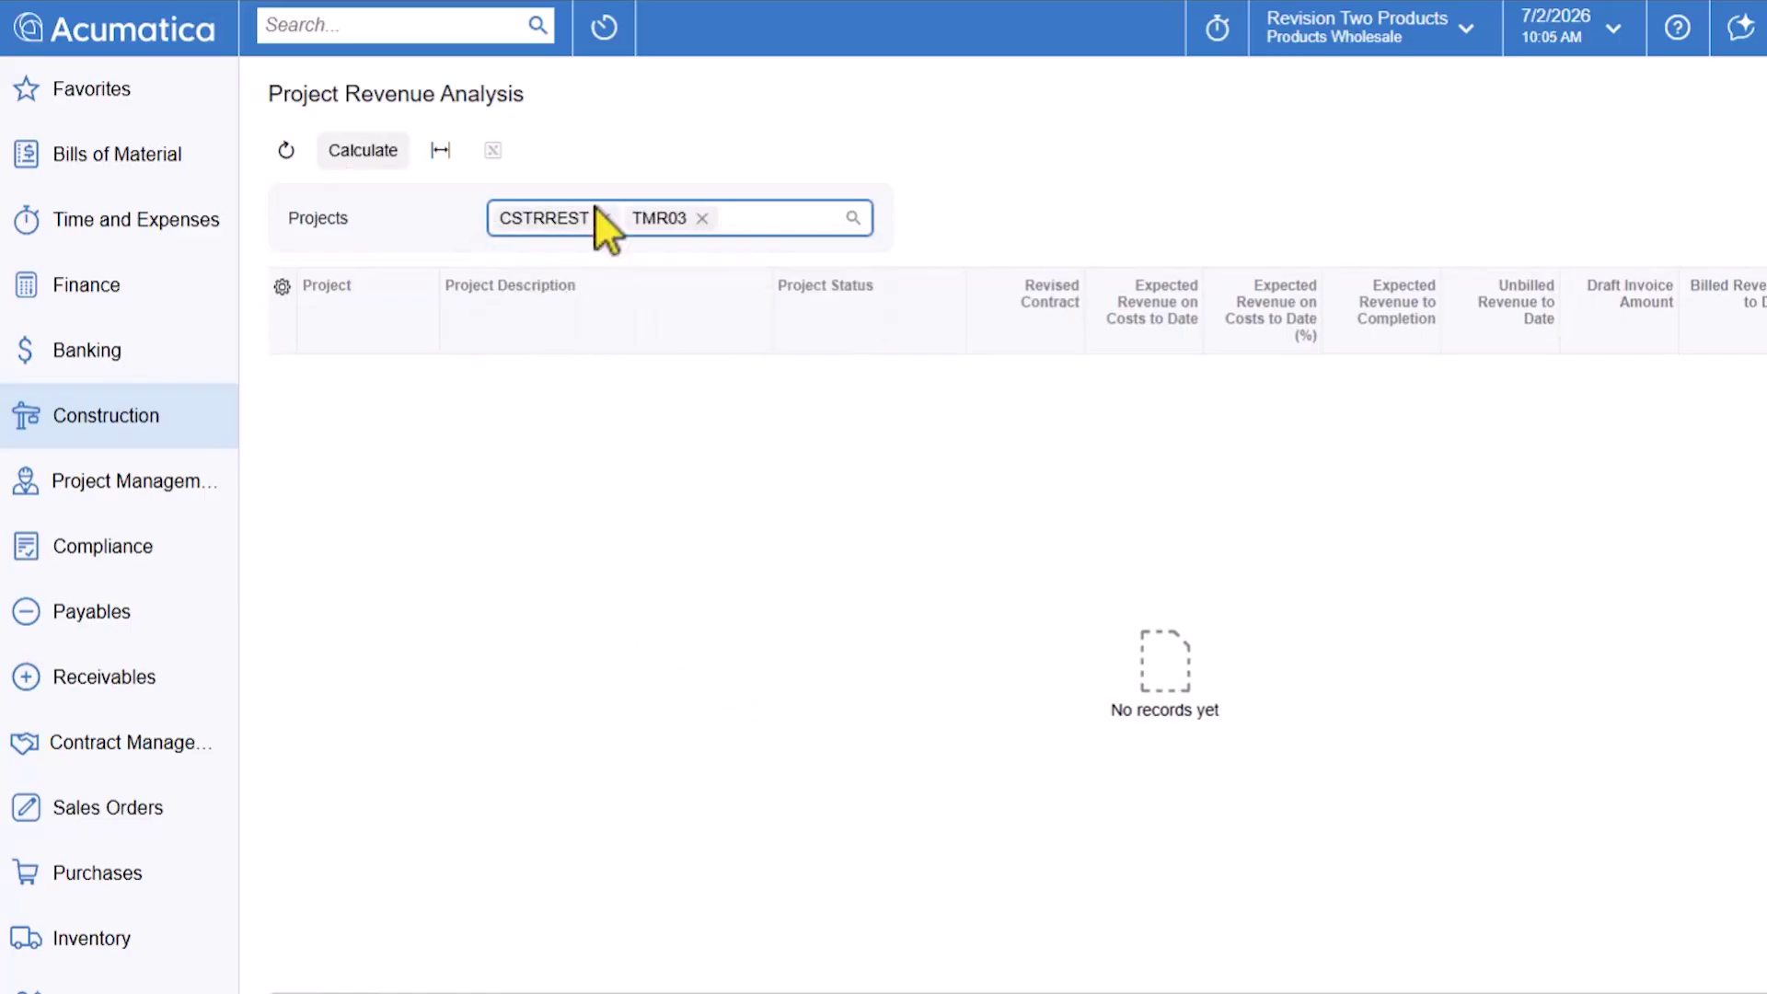
{"action": "left_click", "coordinate": [363, 150]}
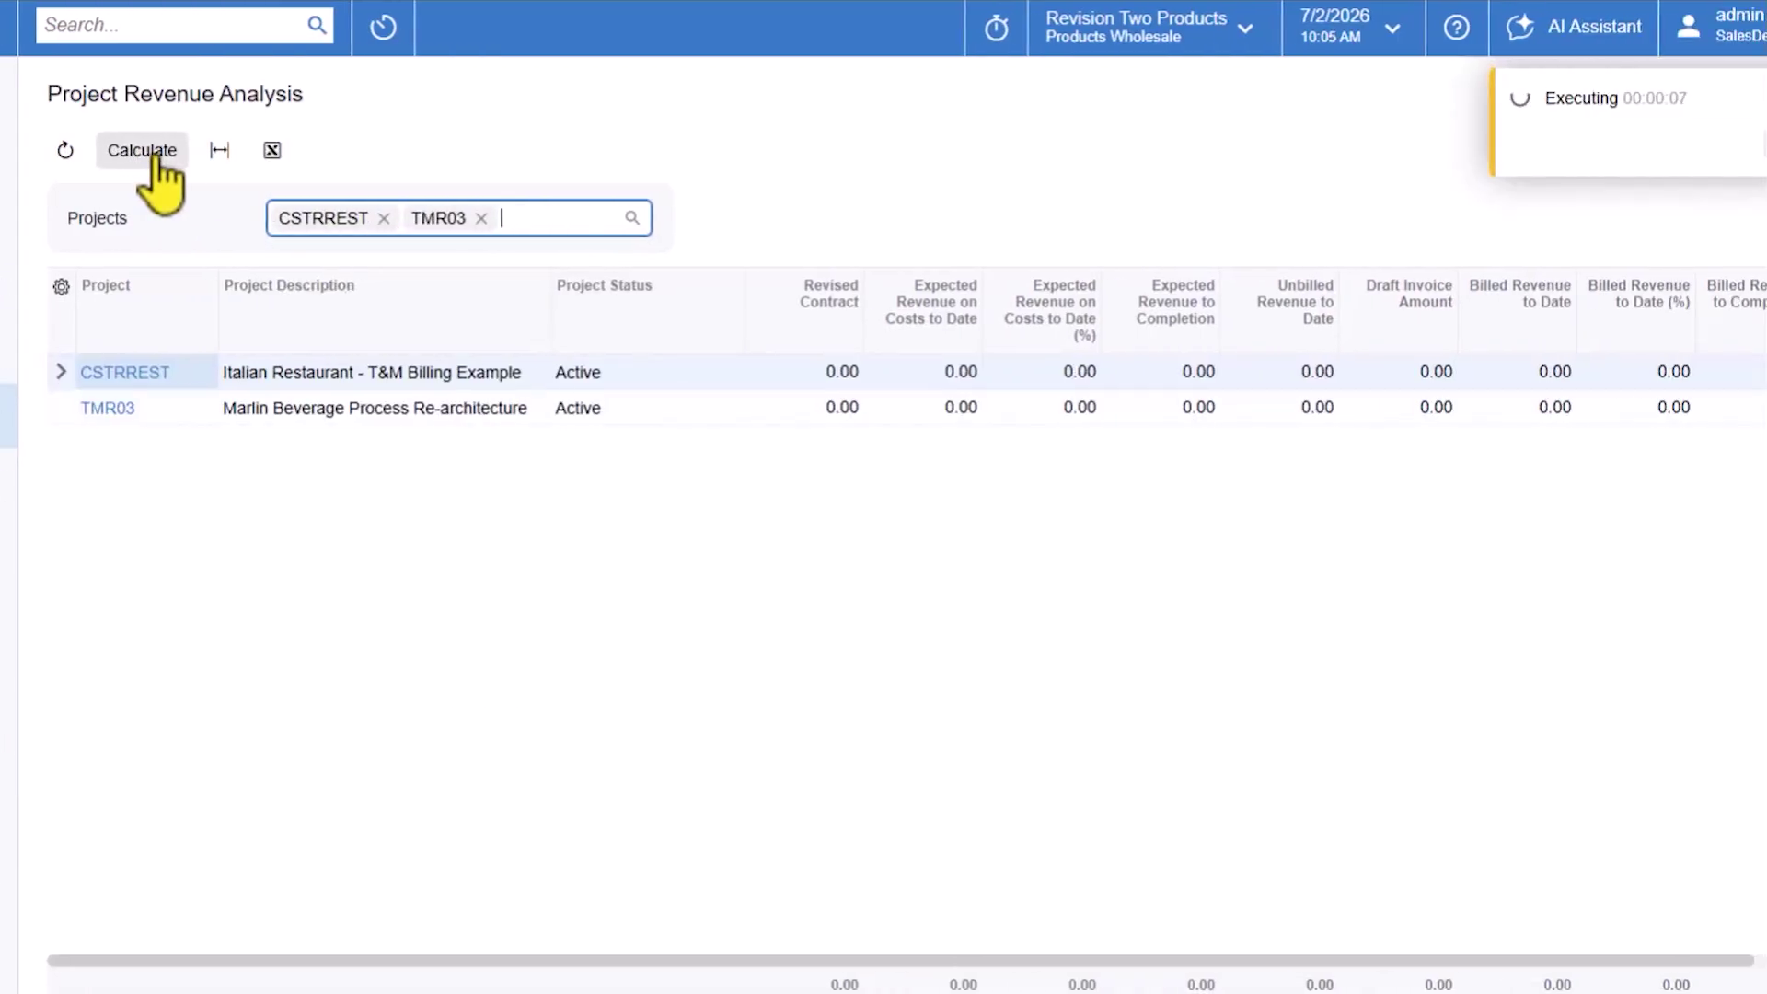